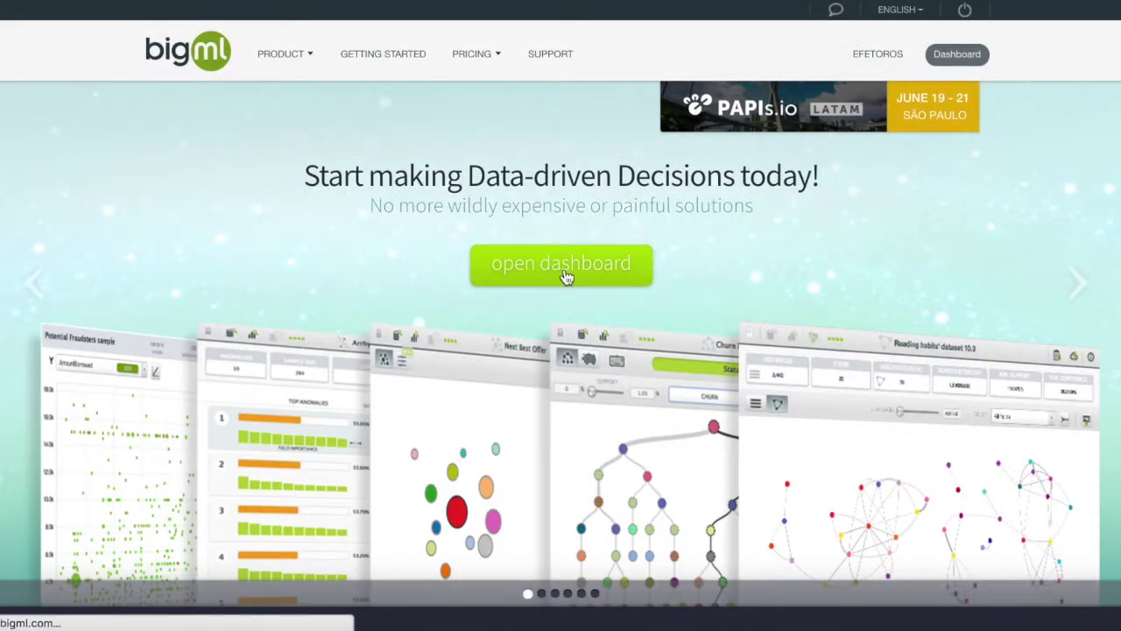
Open the BigML dashboard for the Text Analysis (Movie Data Clustering) project.
{"action": "left_click", "coordinate": [563, 274]}
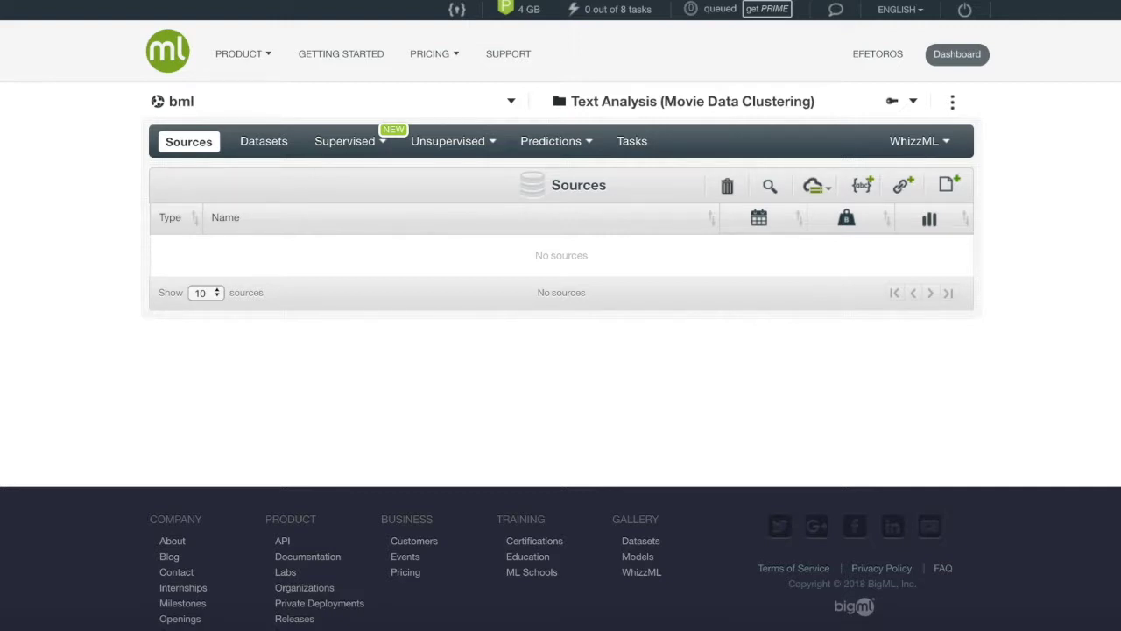
Upload movies_filtered_cluster.csv as a local-file source and open its five-field preview.
{"action": "left_click", "coordinate": [946, 184]}
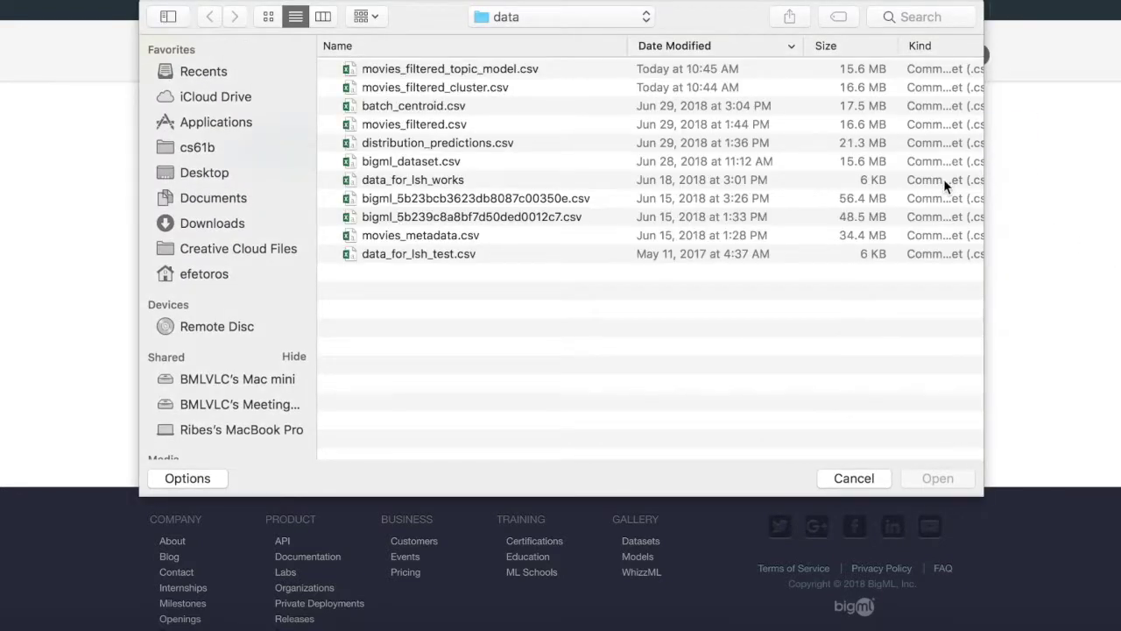
{"action": "left_click", "coordinate": [564, 91]}
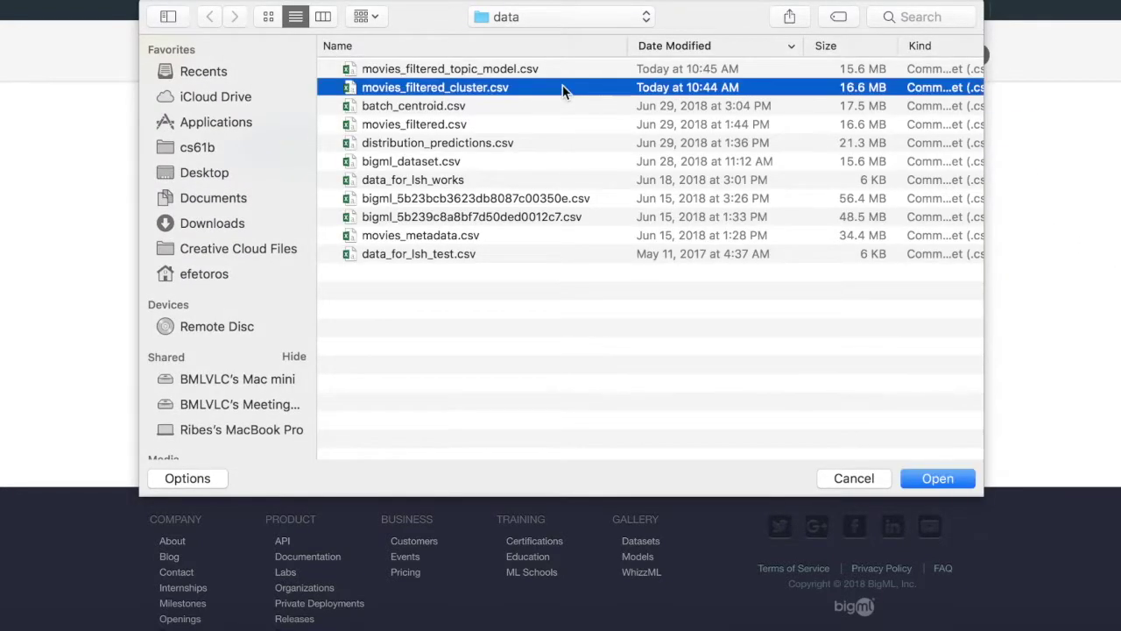
{"action": "left_click", "coordinate": [964, 475]}
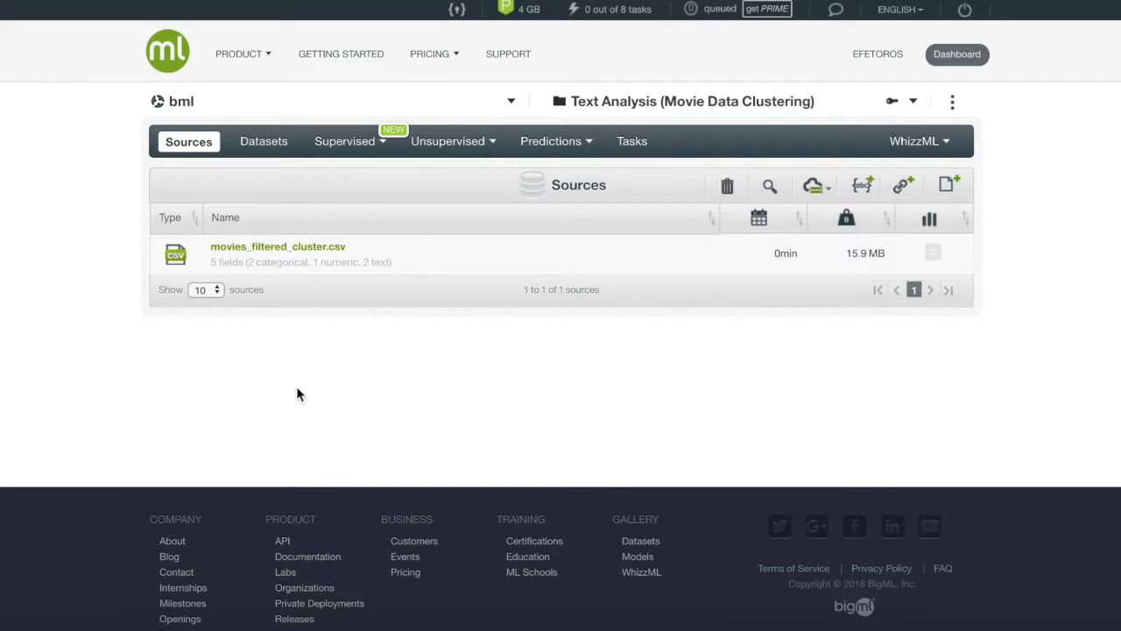
{"action": "left_click", "coordinate": [332, 254]}
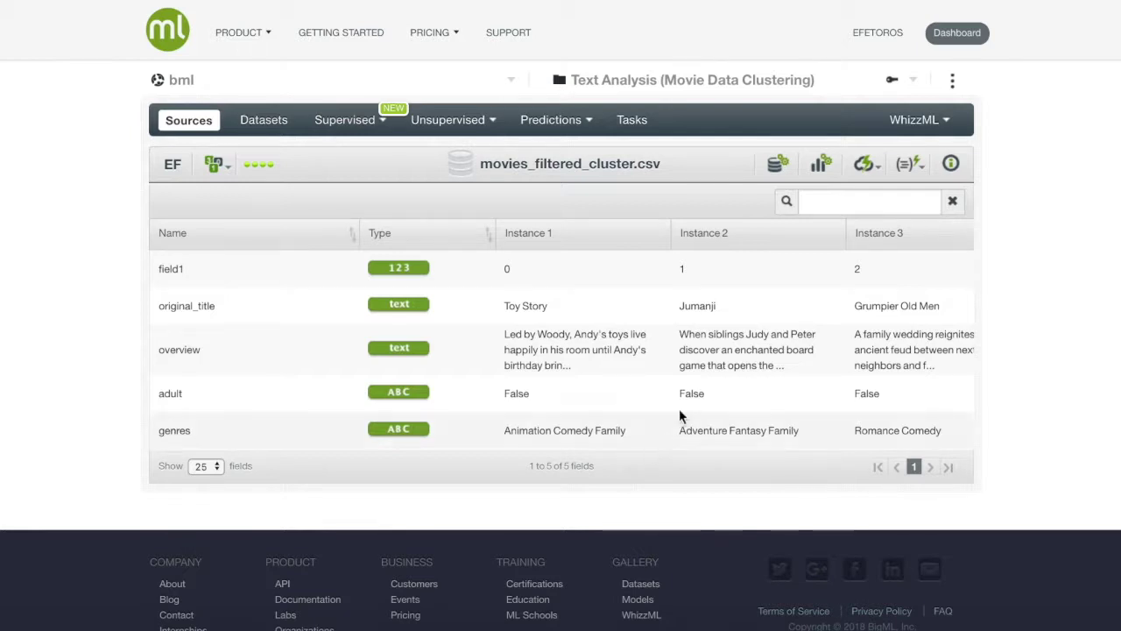
Try a 55% sample in Configure dataset, then build the full 45,466-row 1-click dataset.
{"action": "left_click", "coordinate": [824, 166]}
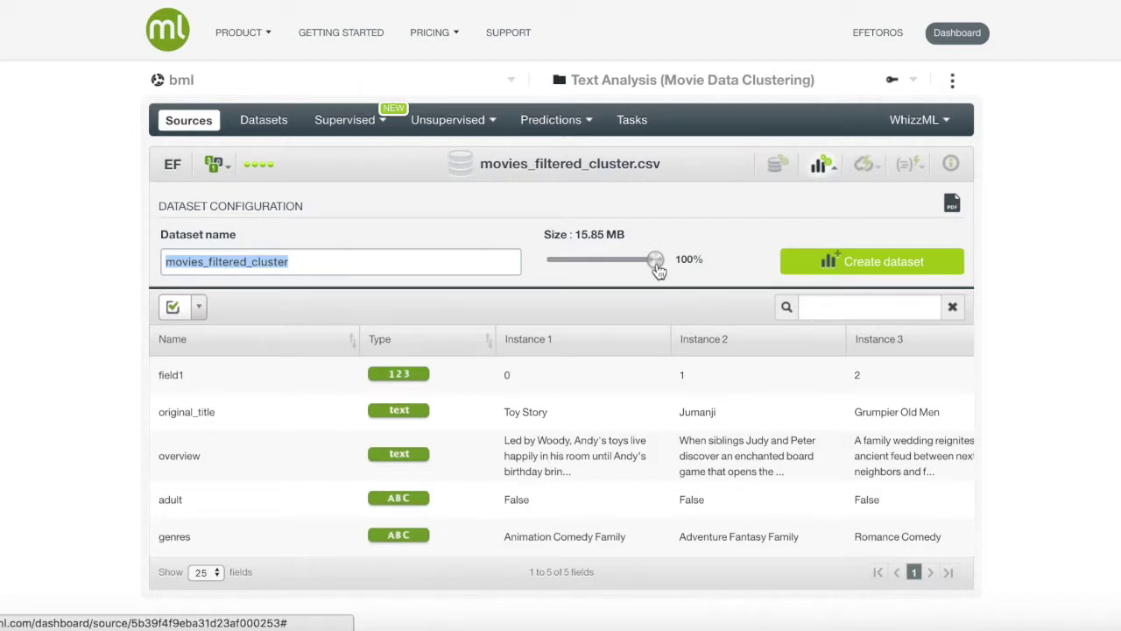
{"action": "mouse_move", "coordinate": [659, 264]}
{"action": "left_mouse_down"}
{"action": "mouse_move", "coordinate": [603, 273]}
{"action": "mouse_move", "coordinate": [660, 264]}
{"action": "left_mouse_up"}
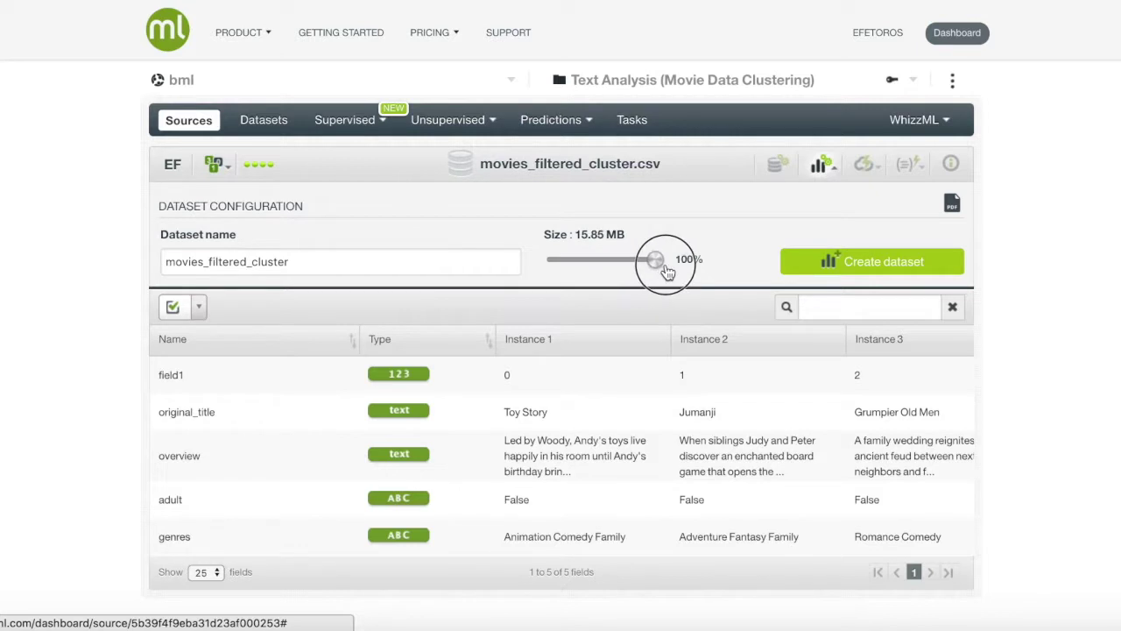
{"action": "left_click", "coordinate": [824, 171]}
{"action": "left_click", "coordinate": [863, 166]}
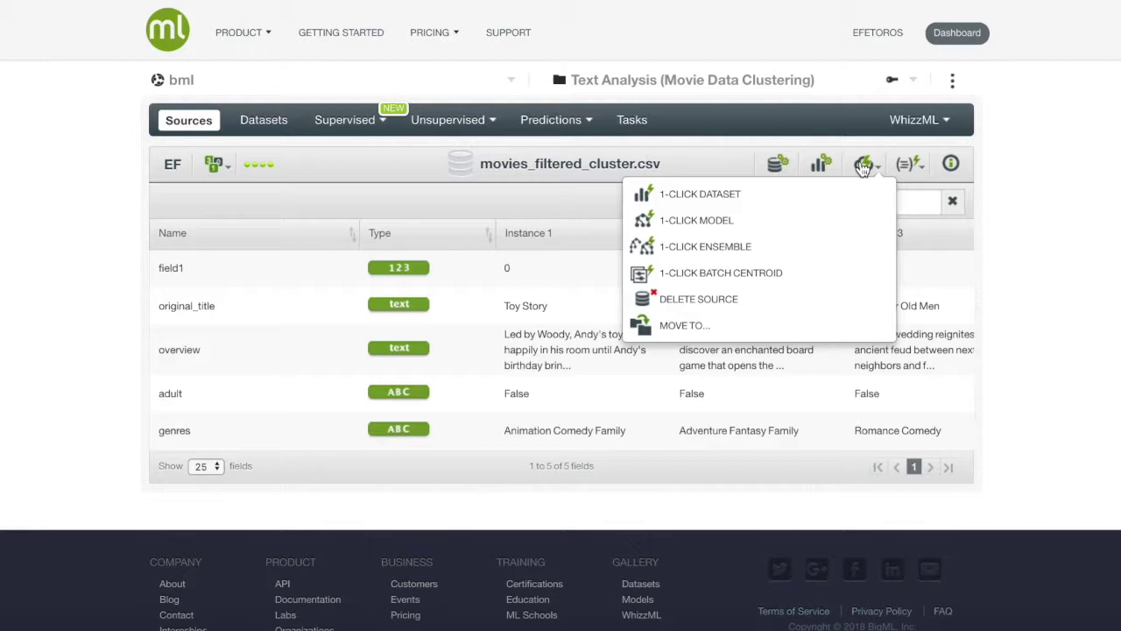
{"action": "left_click", "coordinate": [859, 191]}
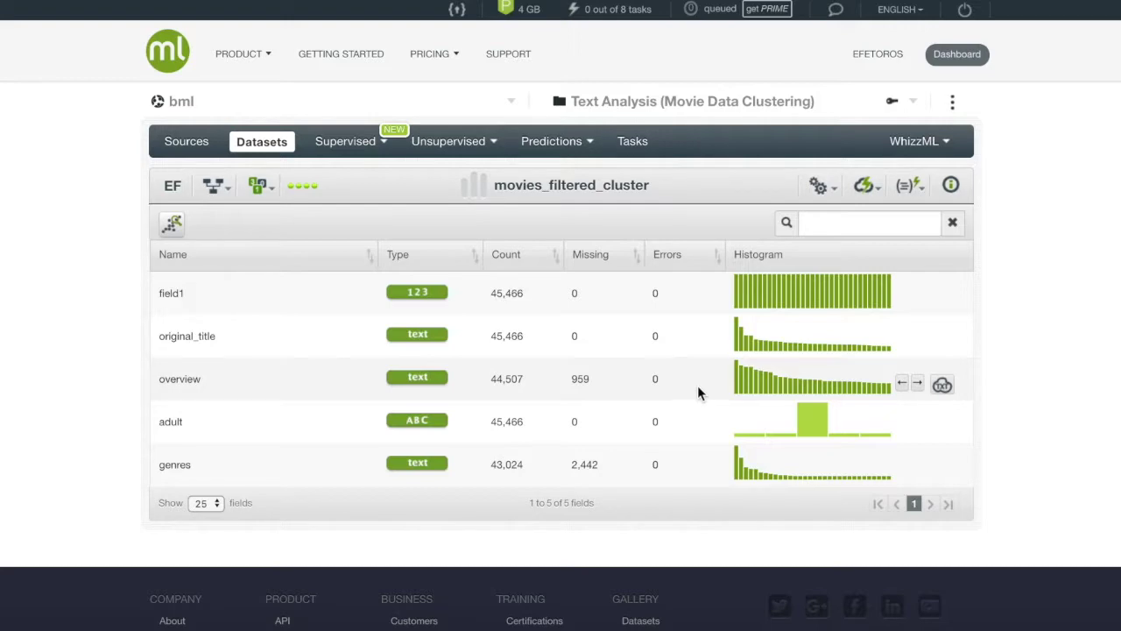
View the genres tag cloud, then open the dataset's filter configuration.
{"action": "left_click", "coordinate": [942, 470]}
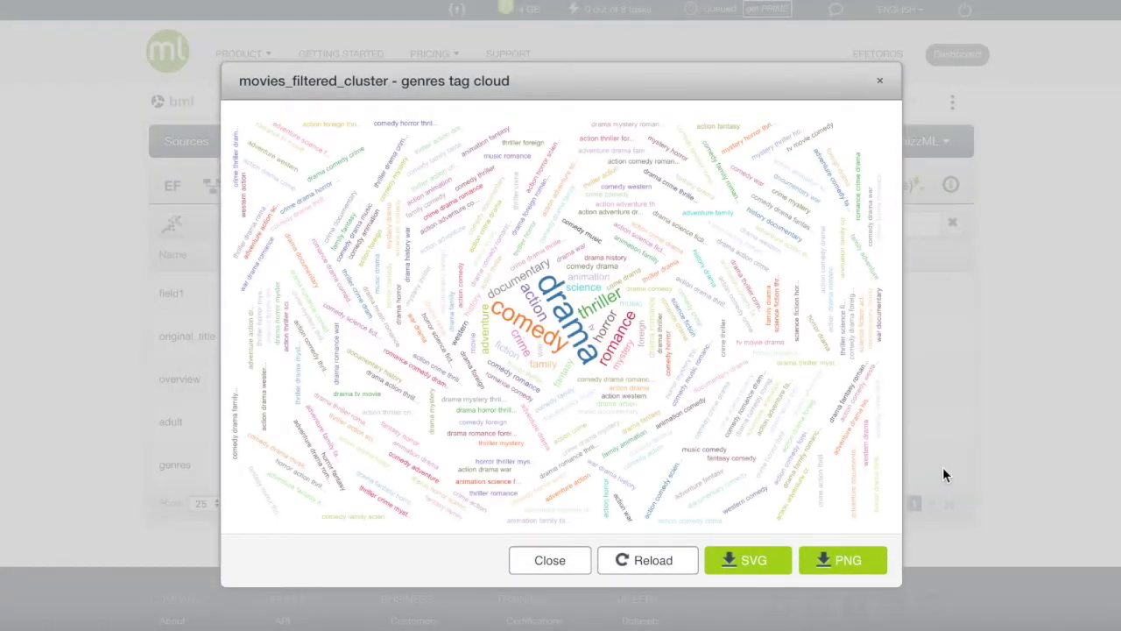
{"action": "mouse_move", "coordinate": [577, 338]}
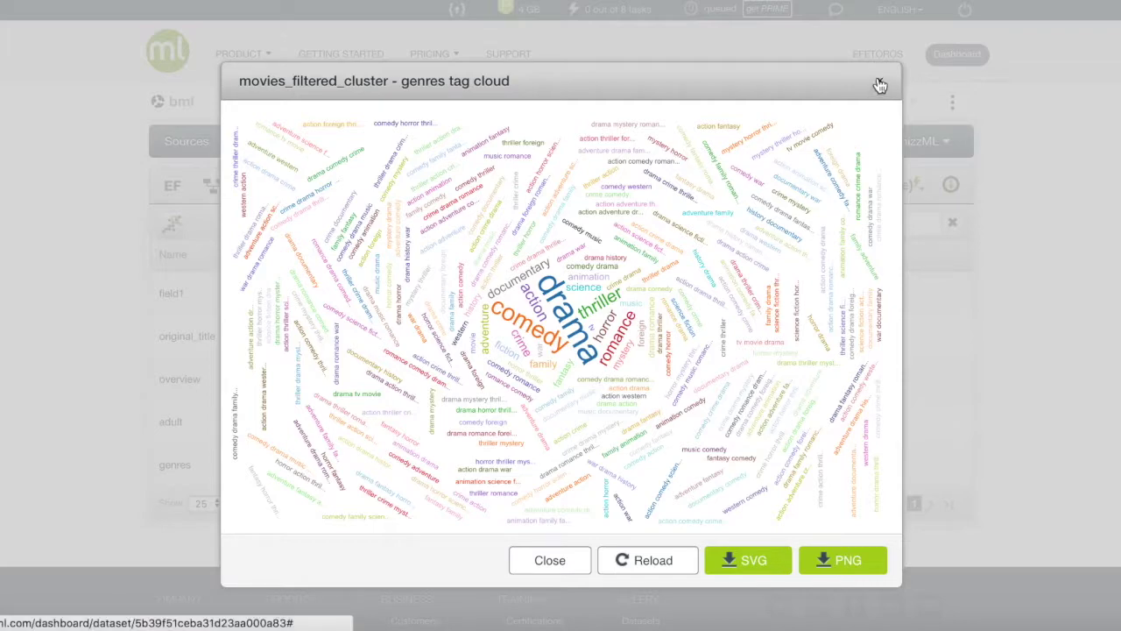
{"action": "left_click", "coordinate": [879, 85]}
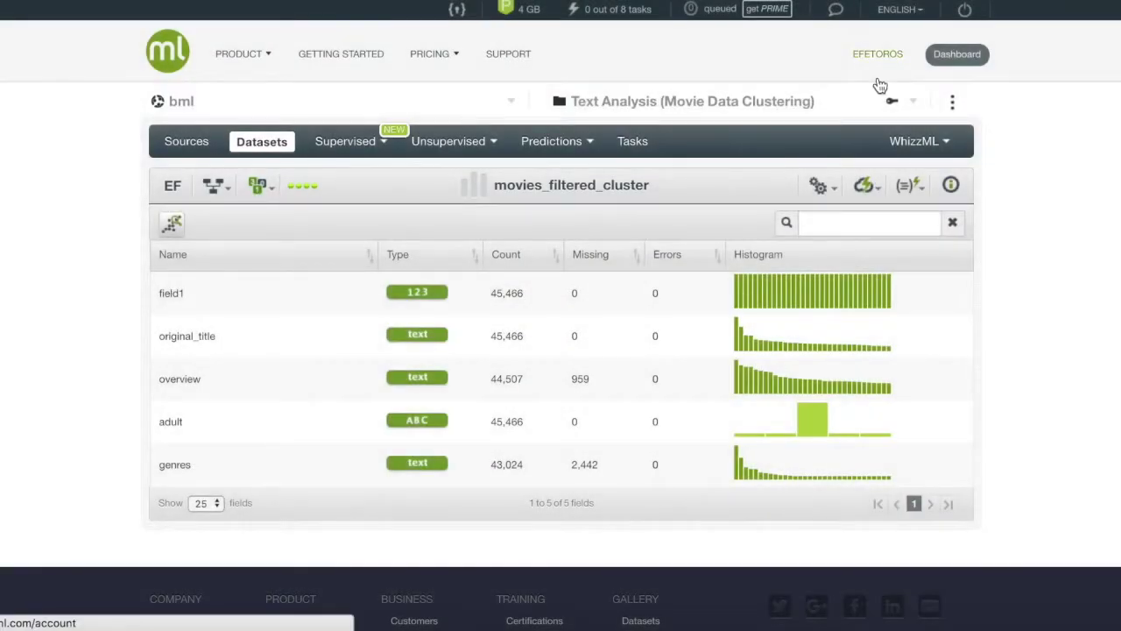
{"action": "mouse_move", "coordinate": [833, 188]}
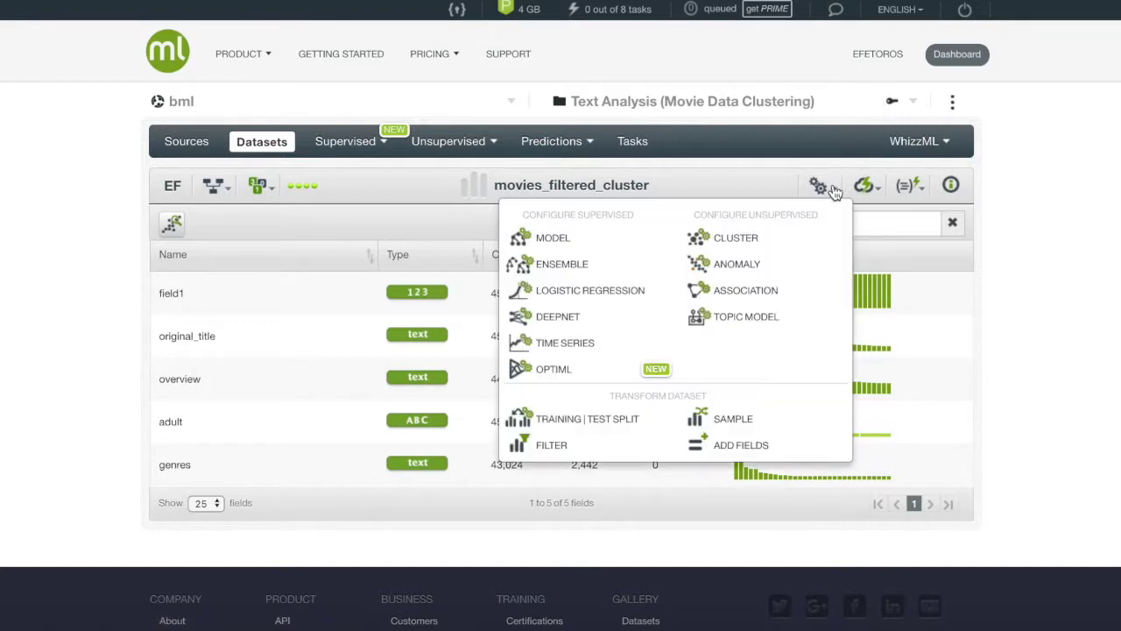
{"action": "left_click", "coordinate": [623, 446]}
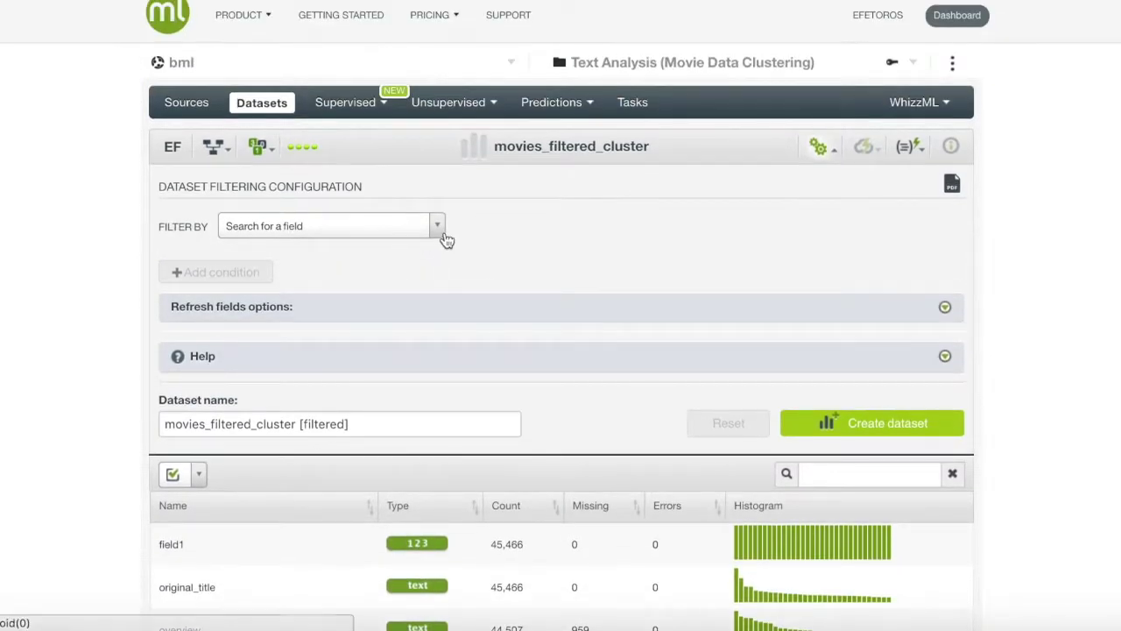
Add a filter condition keeping rows where overview isn't missing.
{"action": "left_click", "coordinate": [437, 228]}
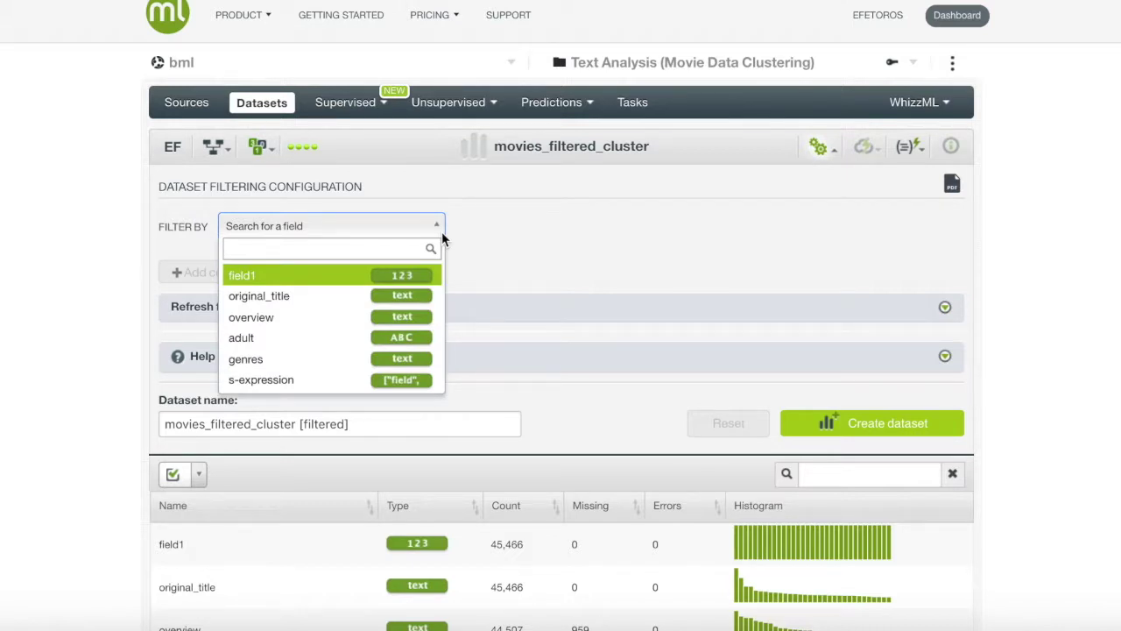
{"action": "left_click", "coordinate": [420, 321]}
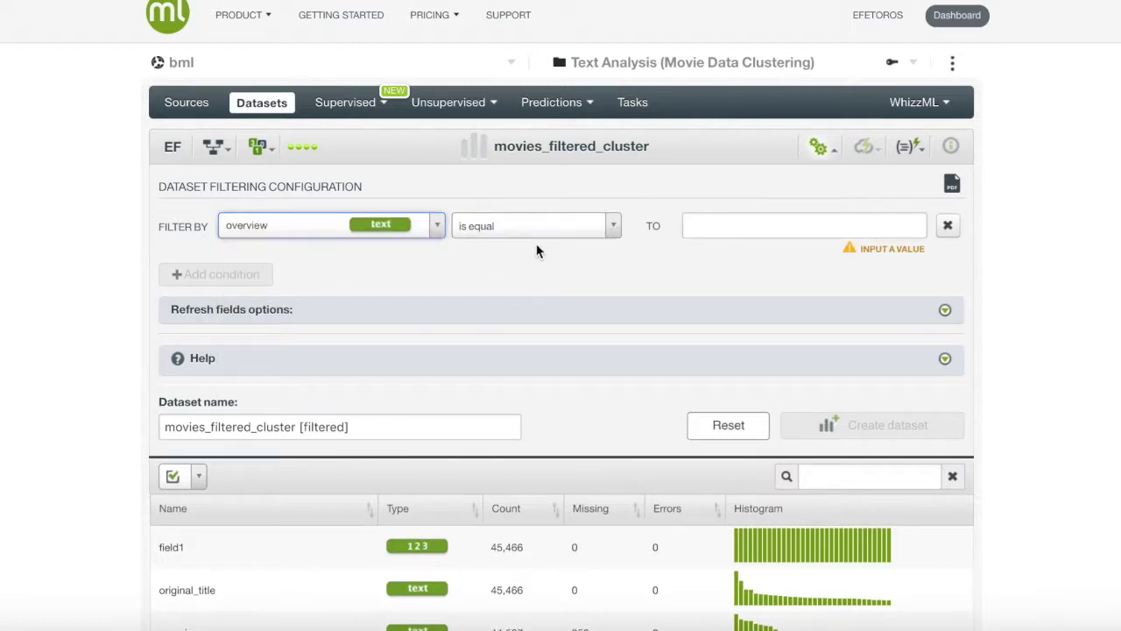
{"action": "left_click", "coordinate": [594, 230]}
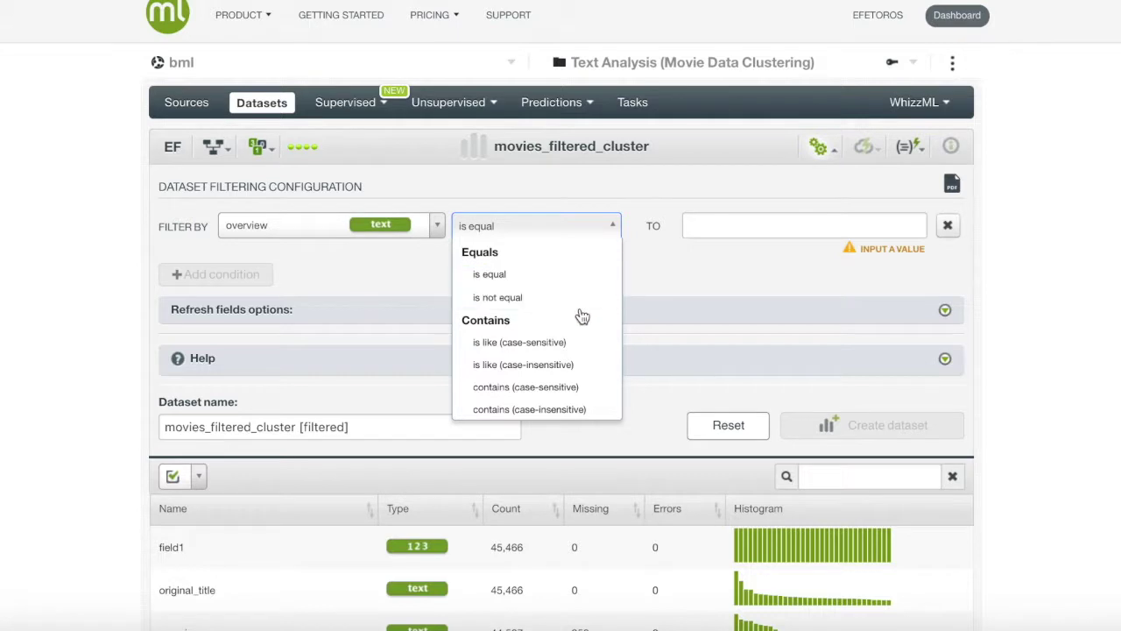
{"action": "scroll", "coordinate": [581, 315], "scroll_direction": "down", "scroll_amount": 3}
{"action": "scroll", "coordinate": [582, 316], "scroll_direction": "down", "scroll_amount": 4}
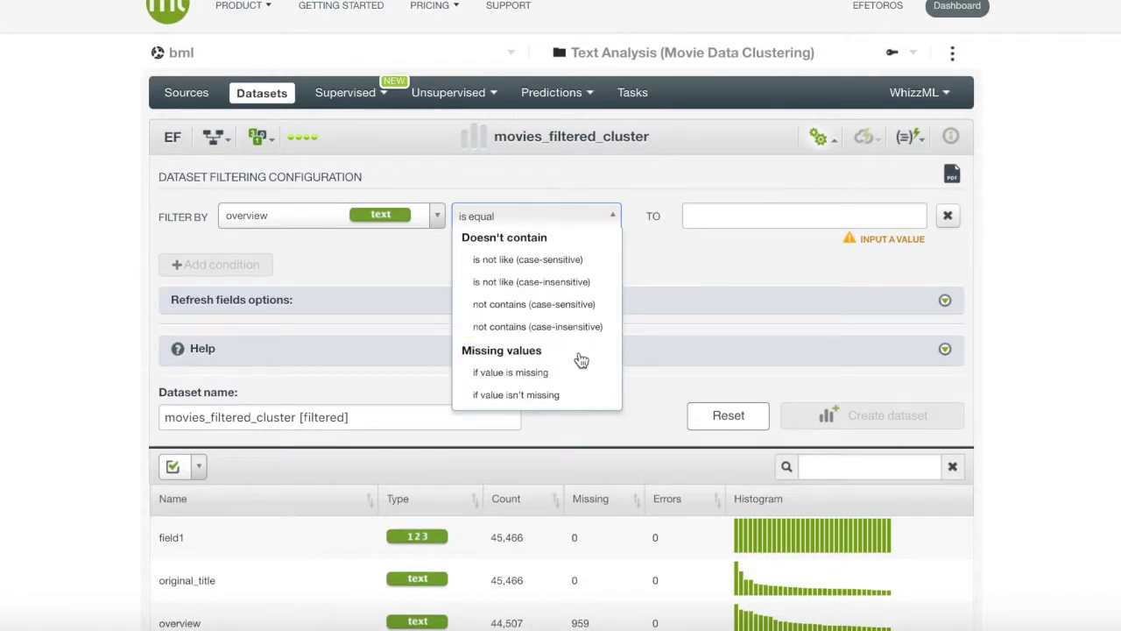
{"action": "left_click", "coordinate": [580, 395]}
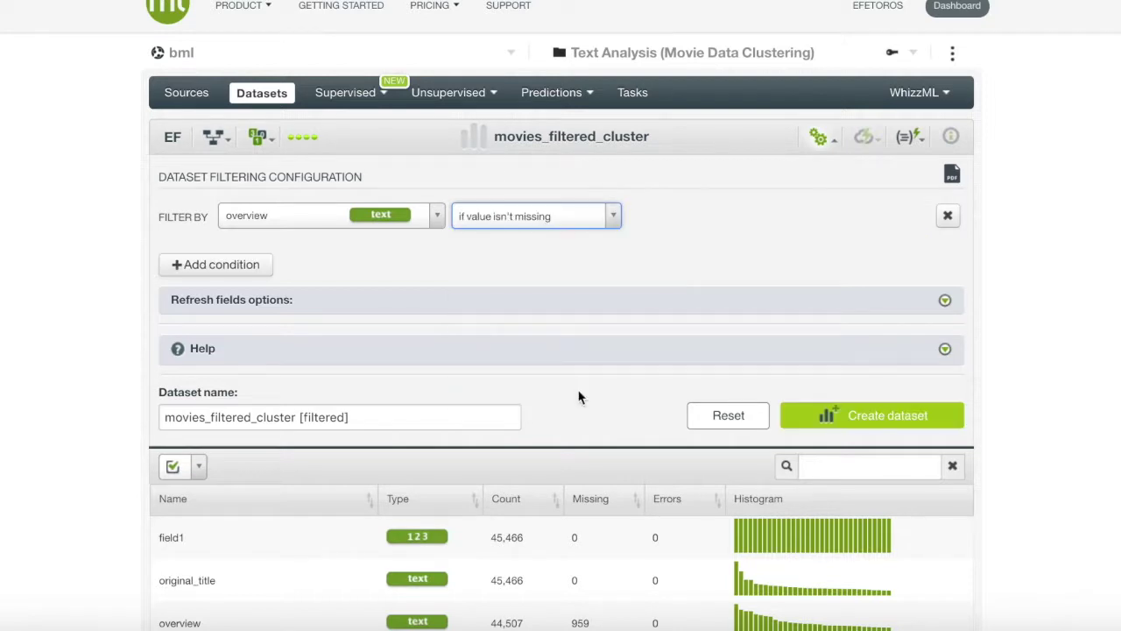
Add a genres 'isn't missing' condition and create the 42,324-row filtered dataset.
{"action": "left_click", "coordinate": [263, 264]}
{"action": "left_click", "coordinate": [438, 268]}
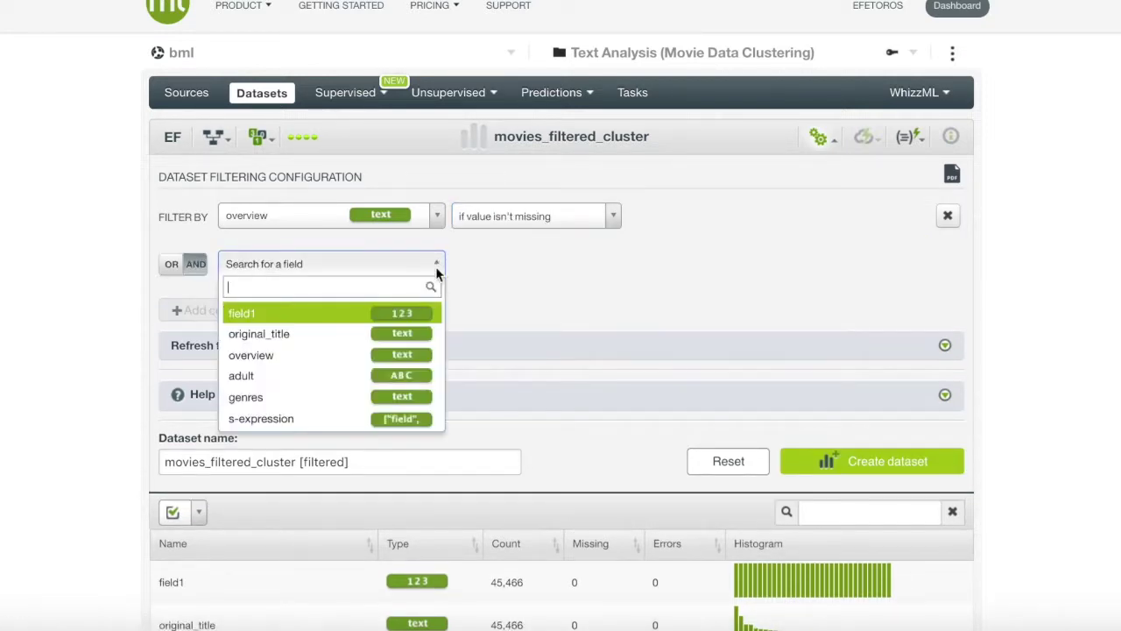
{"action": "type", "text": "gen"}
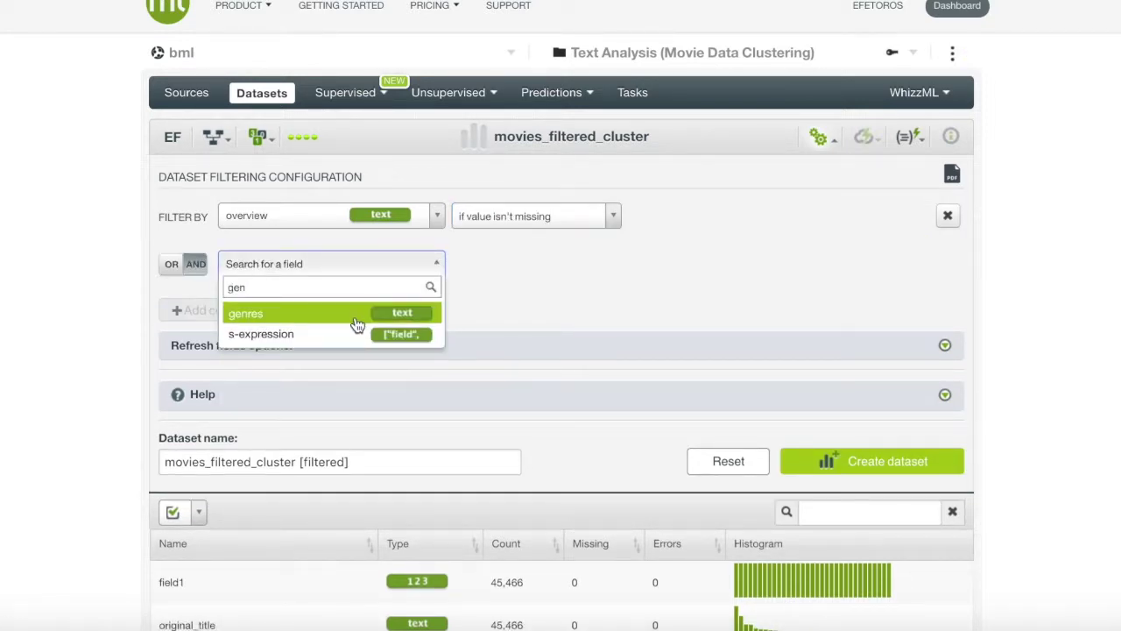
{"action": "left_click", "coordinate": [356, 317]}
{"action": "left_click", "coordinate": [608, 278]}
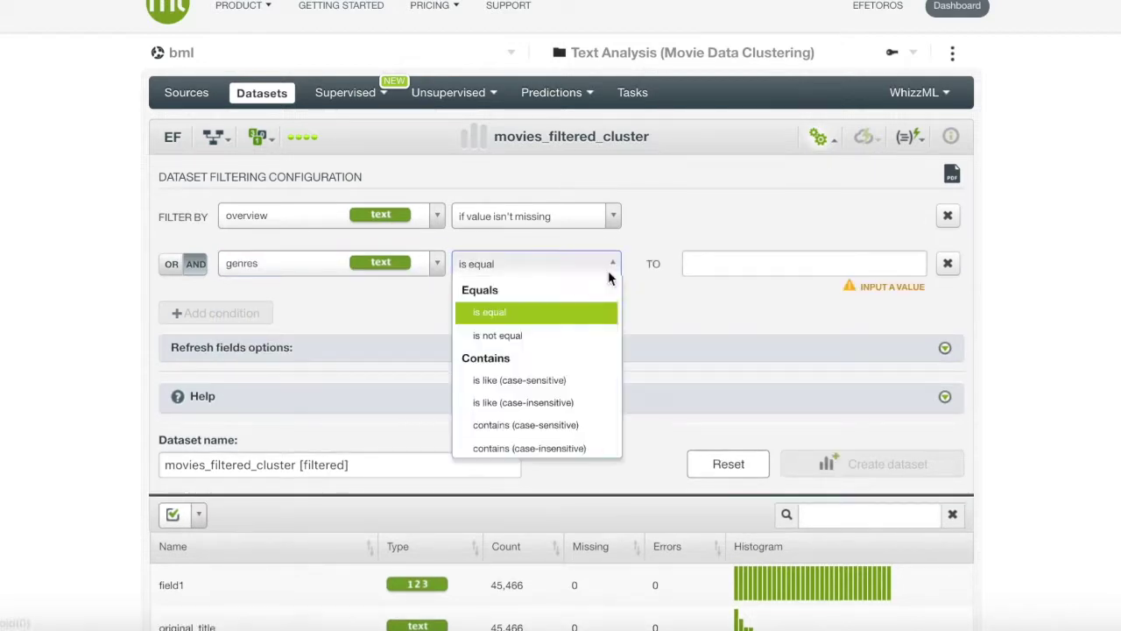
{"action": "scroll", "coordinate": [602, 329], "scroll_direction": "down", "scroll_amount": 3}
{"action": "left_click", "coordinate": [589, 443]}
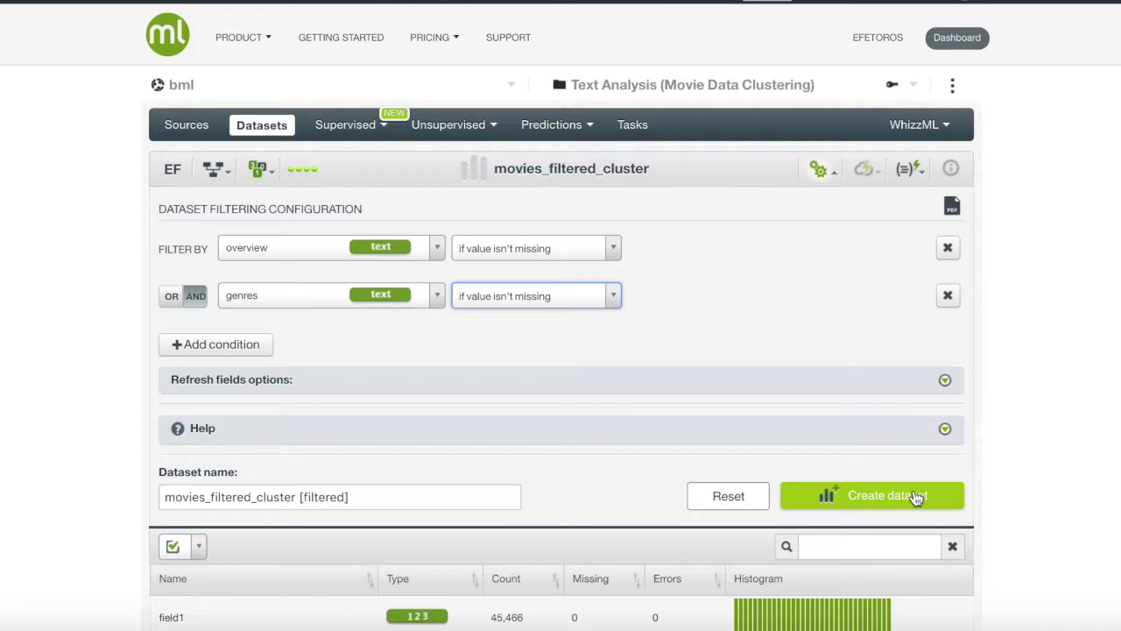
{"action": "left_click", "coordinate": [916, 497]}
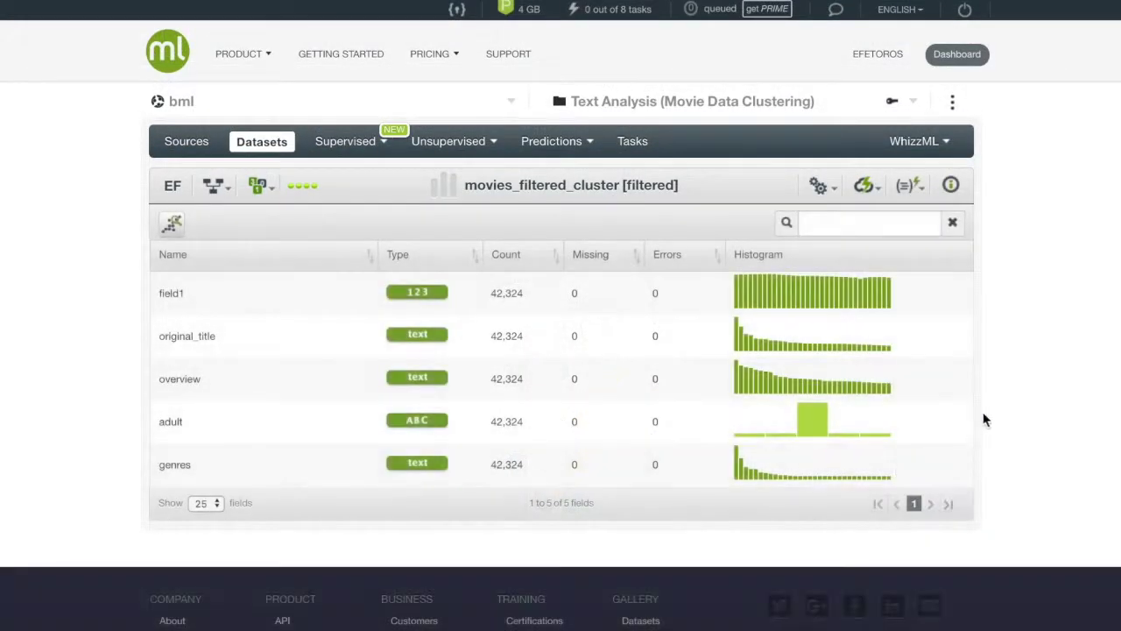
{"action": "left_click", "coordinate": [819, 187]}
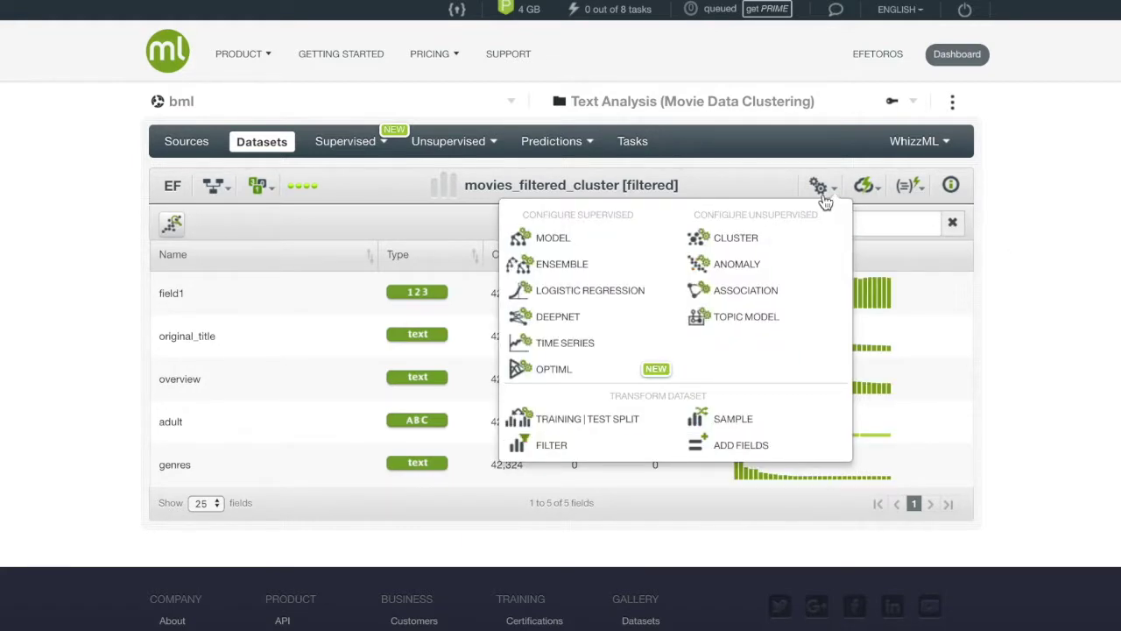
Start configuring a cluster on the filtered dataset with 16 clusters.
{"action": "left_click", "coordinate": [864, 188]}
{"action": "left_click", "coordinate": [819, 187]}
{"action": "left_click", "coordinate": [810, 239]}
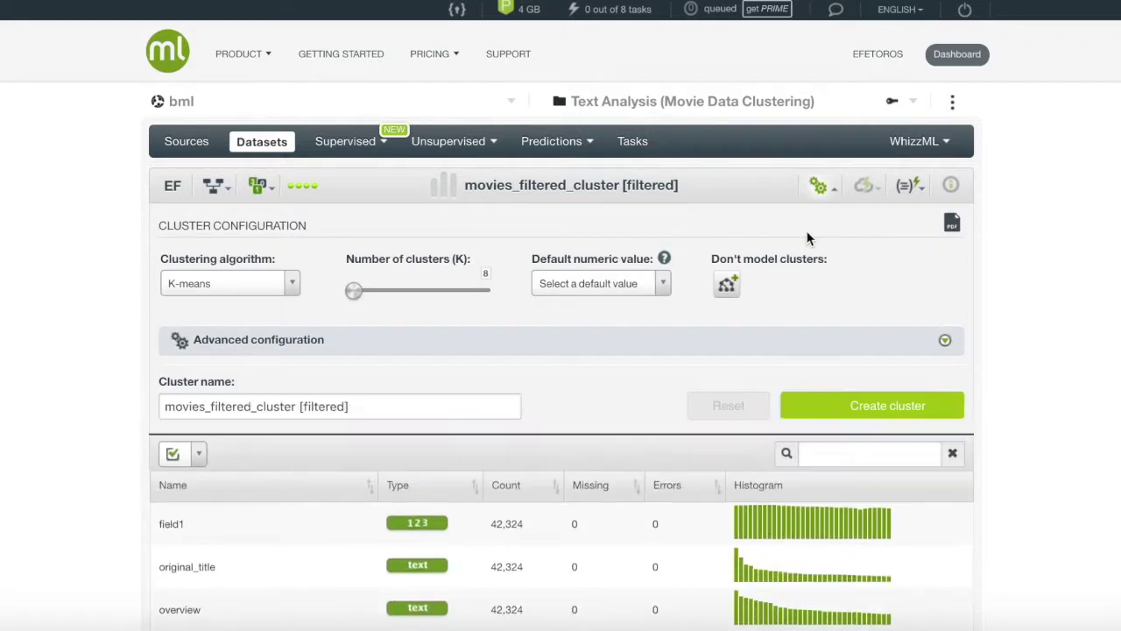
{"action": "scroll", "coordinate": [791, 251], "scroll_direction": "down", "scroll_amount": 1}
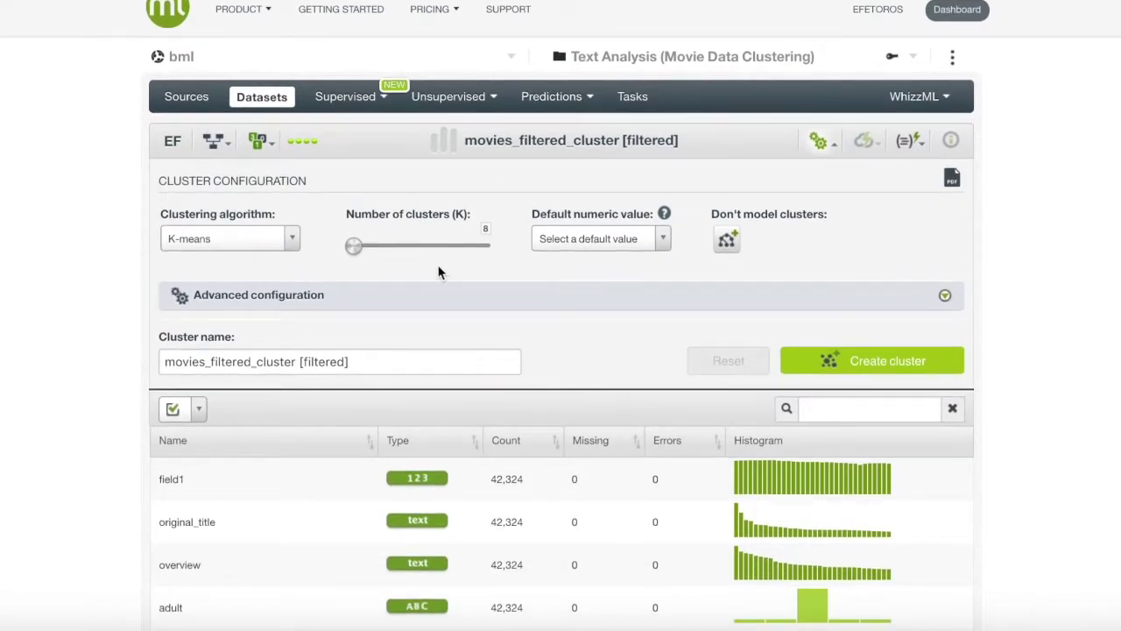
{"action": "left_click", "coordinate": [354, 248]}
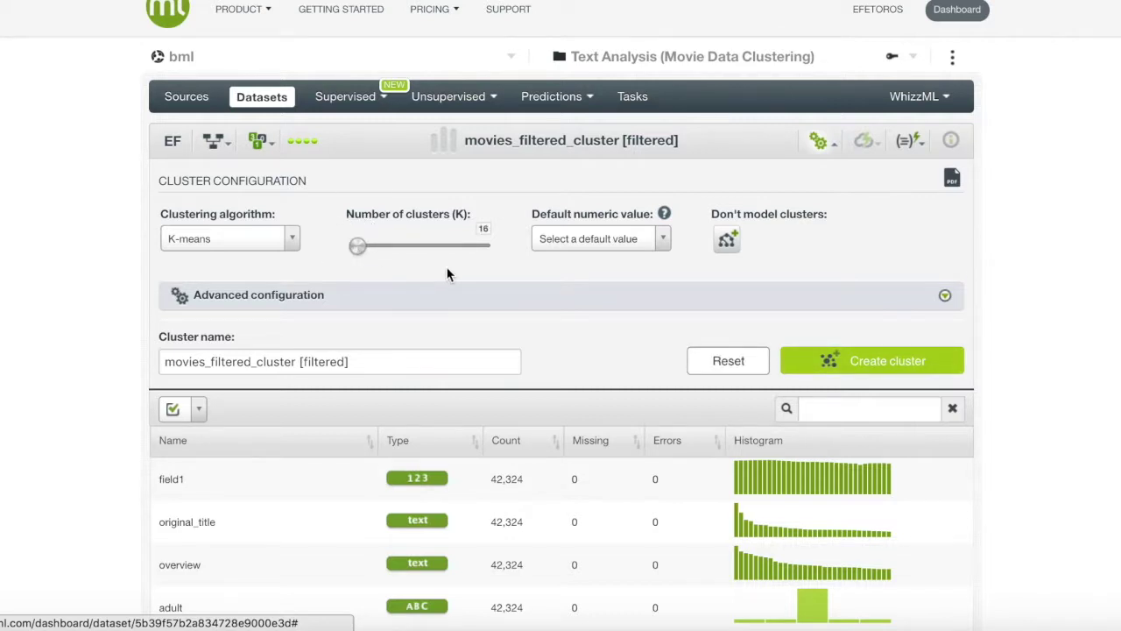
{"action": "scroll", "coordinate": [447, 274], "scroll_direction": "down", "scroll_amount": 2}
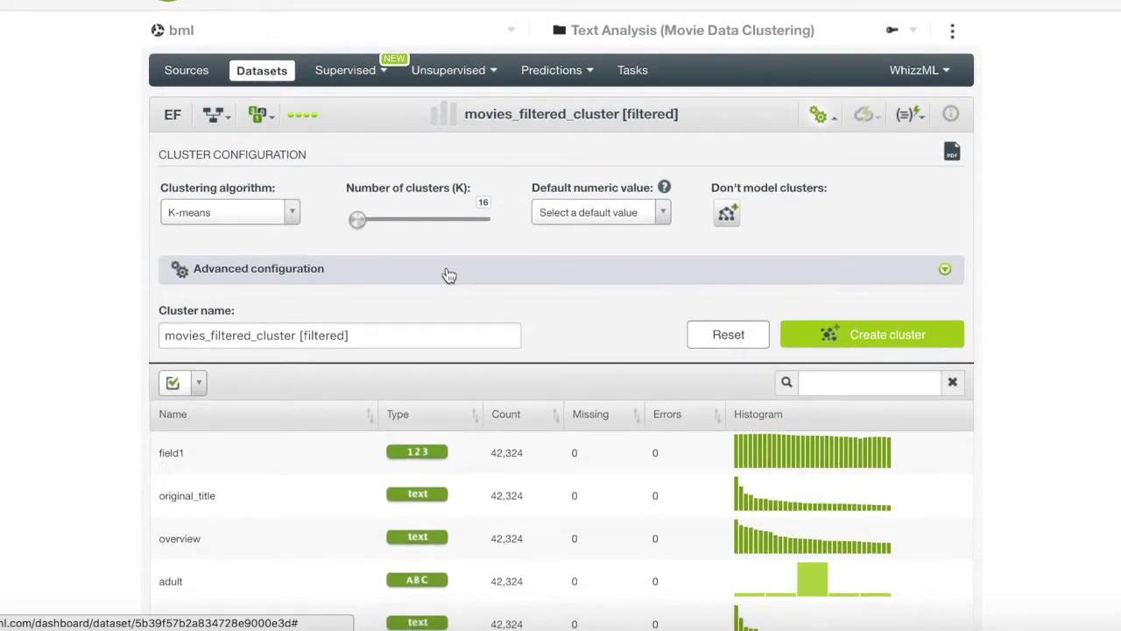
Scale the overview field by 2 under Advanced configuration > Scales.
{"action": "left_click", "coordinate": [448, 275]}
{"action": "scroll", "coordinate": [448, 275], "scroll_direction": "down", "scroll_amount": 2}
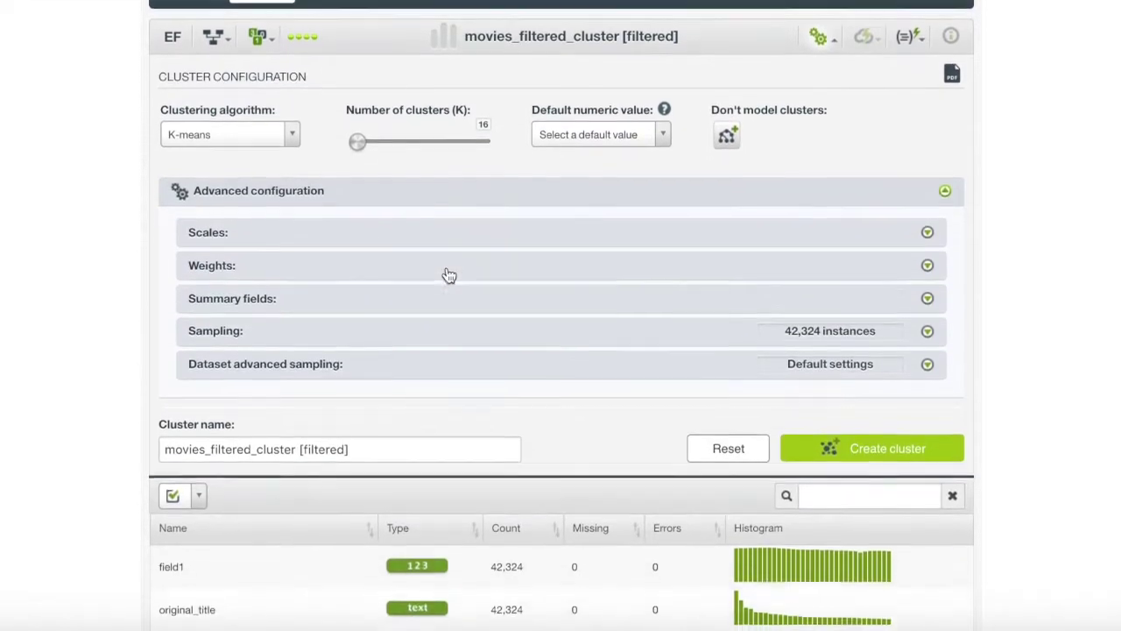
{"action": "scroll", "coordinate": [449, 275], "scroll_direction": "down", "scroll_amount": 1}
{"action": "left_click", "coordinate": [449, 211]}
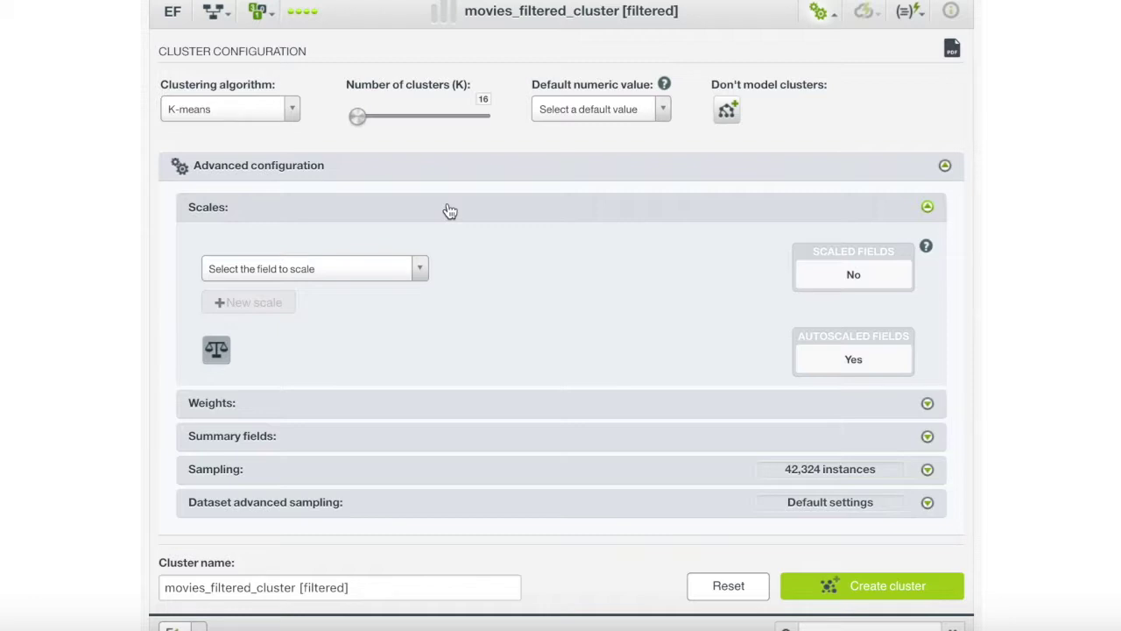
{"action": "left_click", "coordinate": [419, 269]}
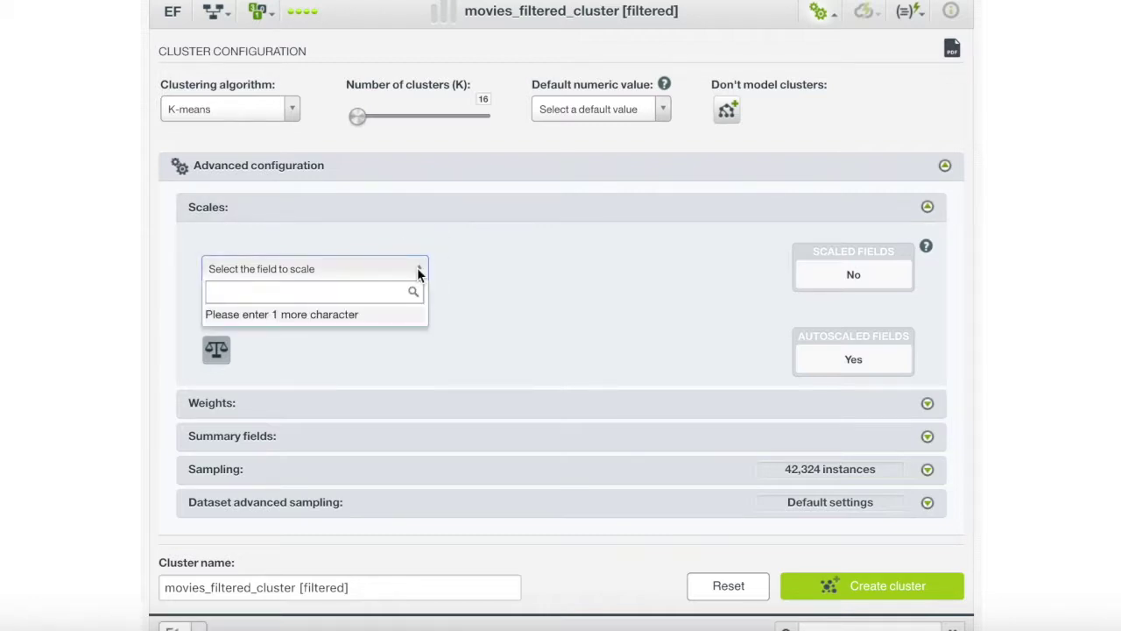
{"action": "type", "text": "ov"}
{"action": "left_click", "coordinate": [320, 323]}
{"action": "left_click", "coordinate": [487, 271]}
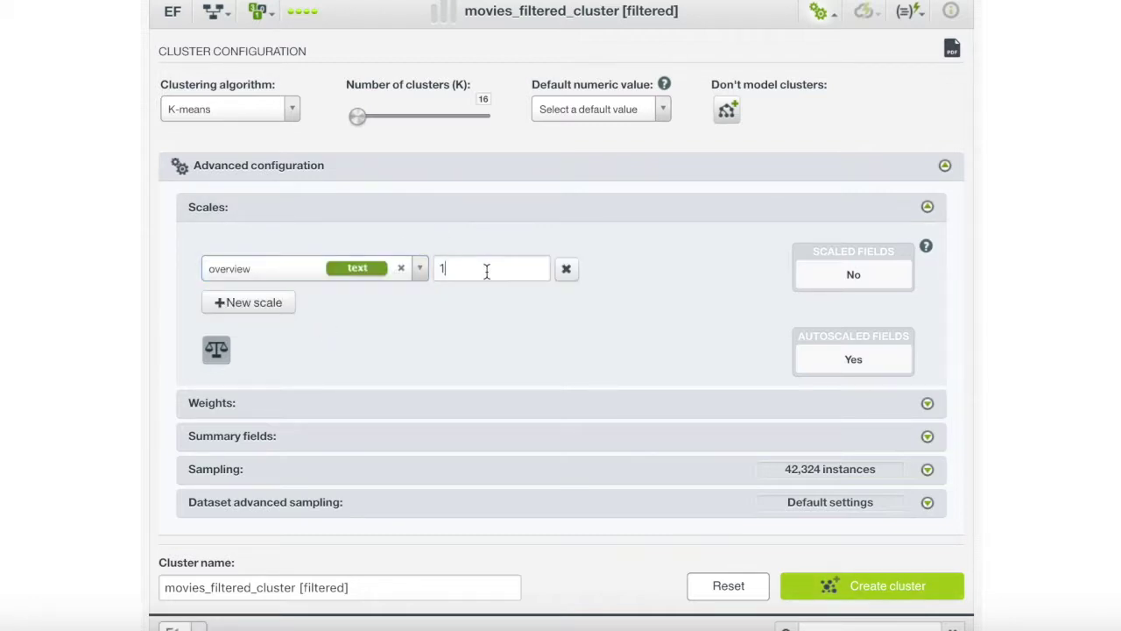
{"action": "key", "text": "BackSpace"}
{"action": "type", "text": "2"}
Add a genres field scale of 3 and create the cluster.
{"action": "left_click", "coordinate": [263, 305]}
{"action": "left_click", "coordinate": [315, 302]}
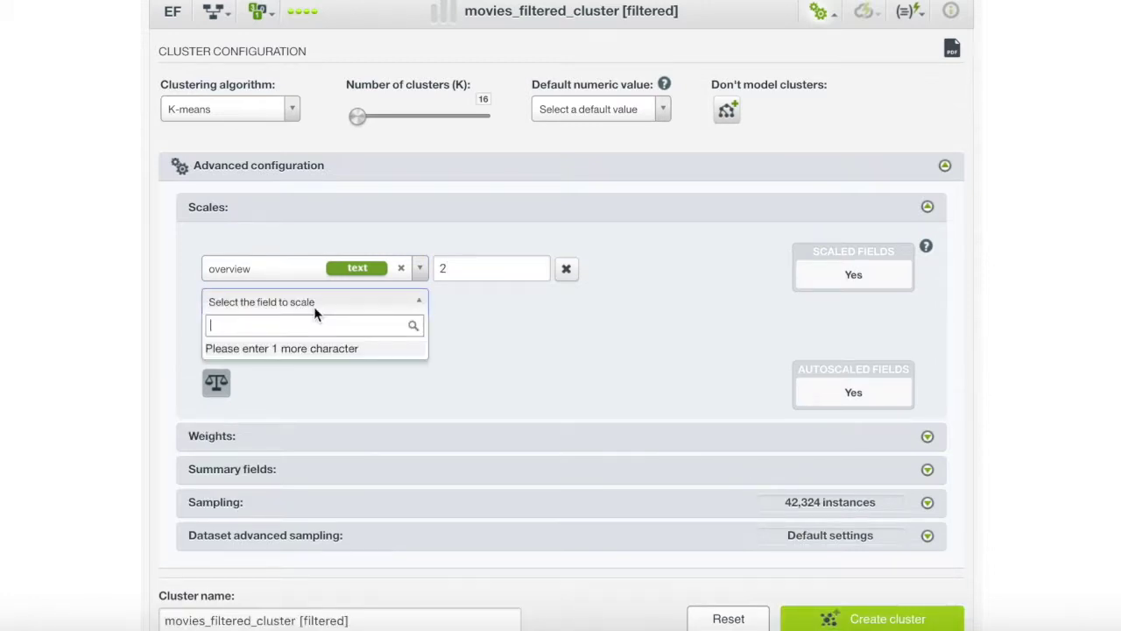
{"action": "type", "text": "g"}
{"action": "left_click", "coordinate": [323, 373]}
{"action": "left_click", "coordinate": [474, 305]}
{"action": "key", "text": "BackSpace"}
{"action": "type", "text": "3"}
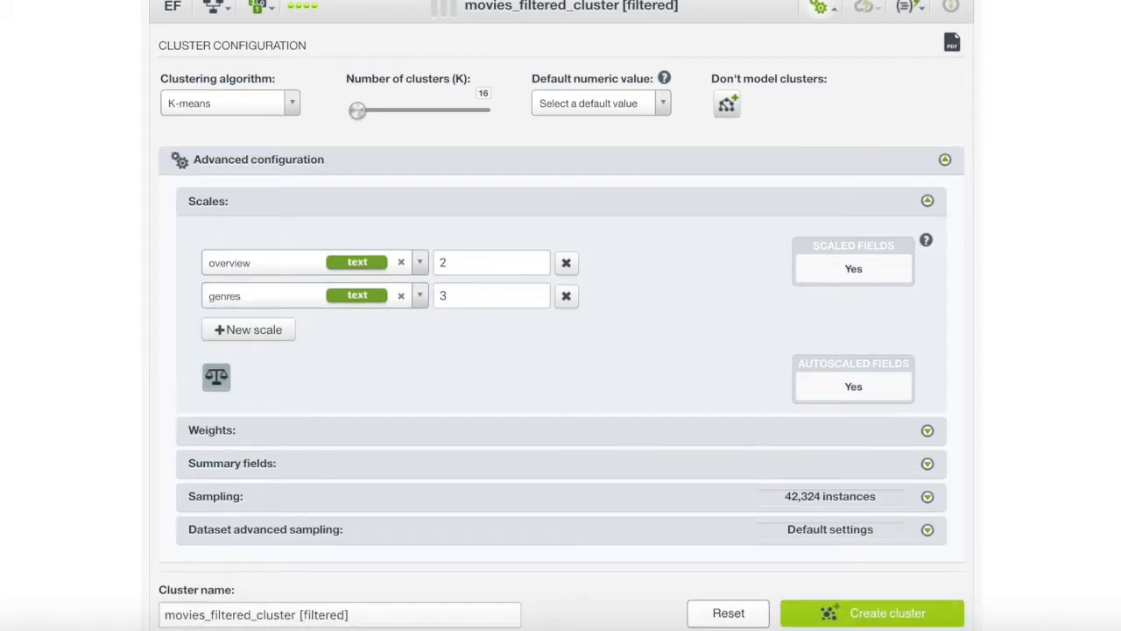
{"action": "scroll", "coordinate": [902, 437], "scroll_direction": "down", "scroll_amount": 2}
{"action": "scroll", "coordinate": [950, 499], "scroll_direction": "up", "scroll_amount": 1}
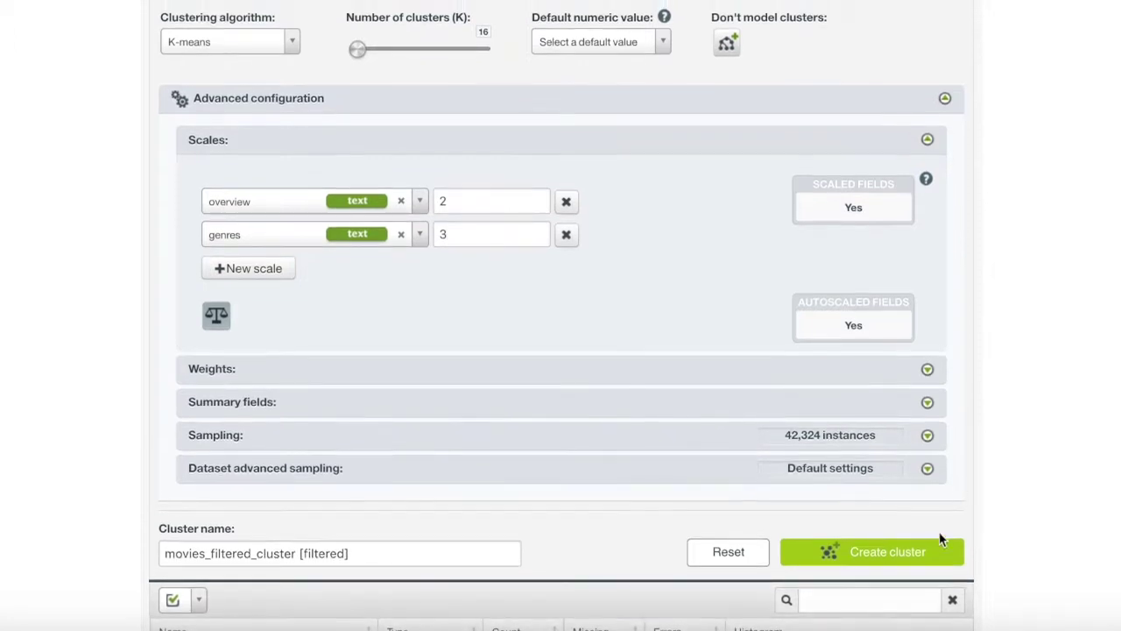
{"action": "left_click", "coordinate": [933, 561]}
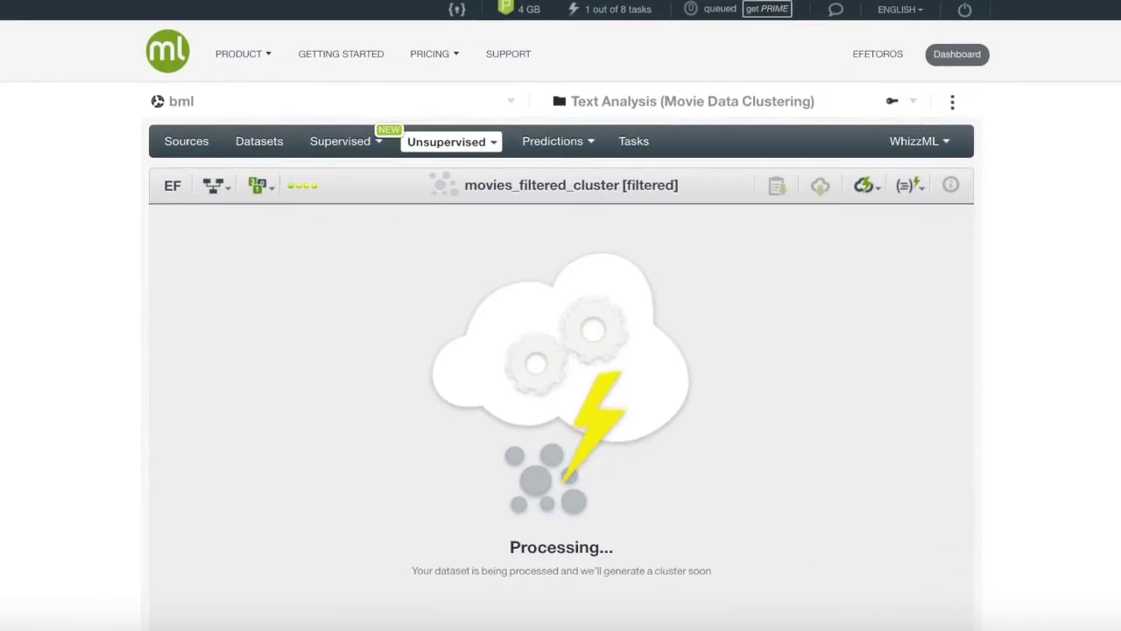
Inspect Cluster 04, then focus on Cluster 00 with its 2,888 instances.
{"action": "scroll", "coordinate": [68, 289], "scroll_direction": "down", "scroll_amount": 3}
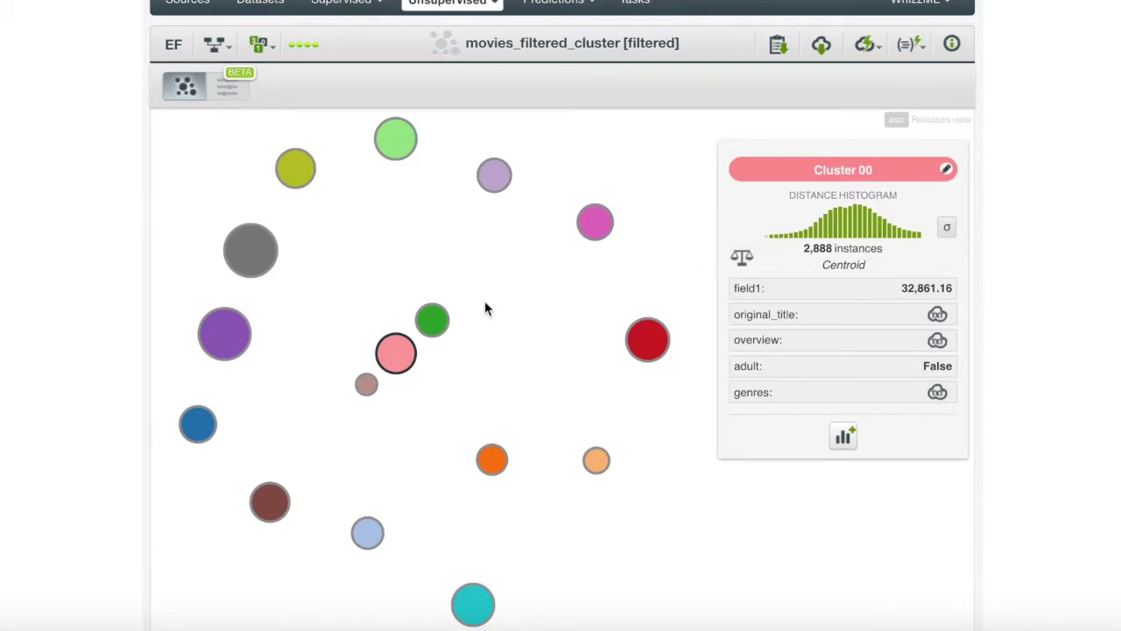
{"action": "key", "text": "Escape"}
{"action": "mouse_move", "coordinate": [221, 342]}
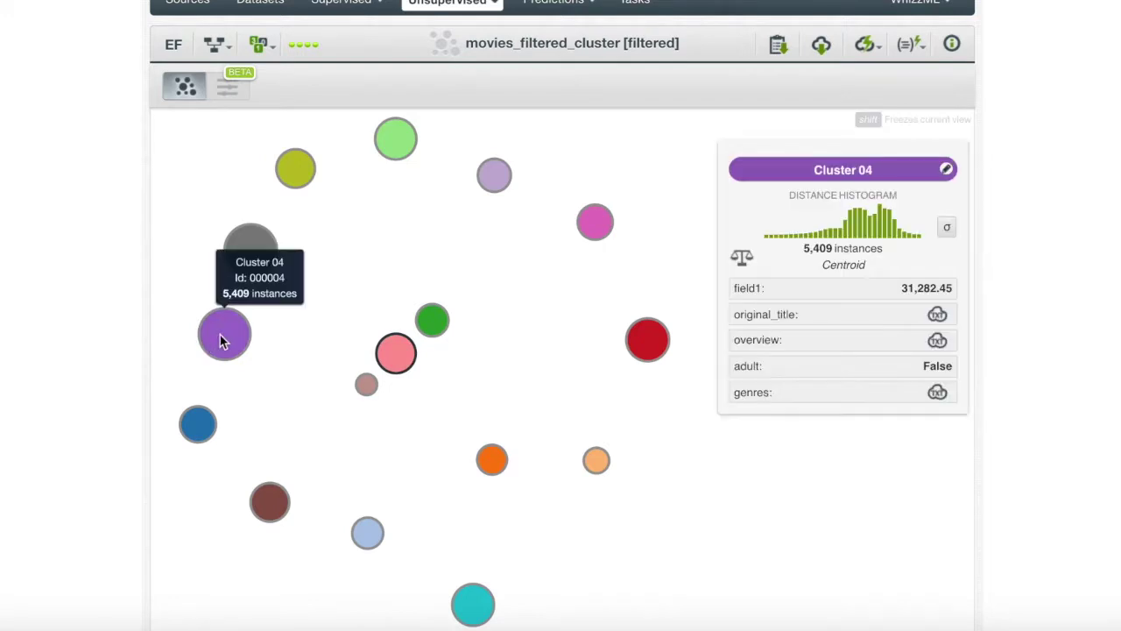
{"action": "left_click", "coordinate": [221, 341]}
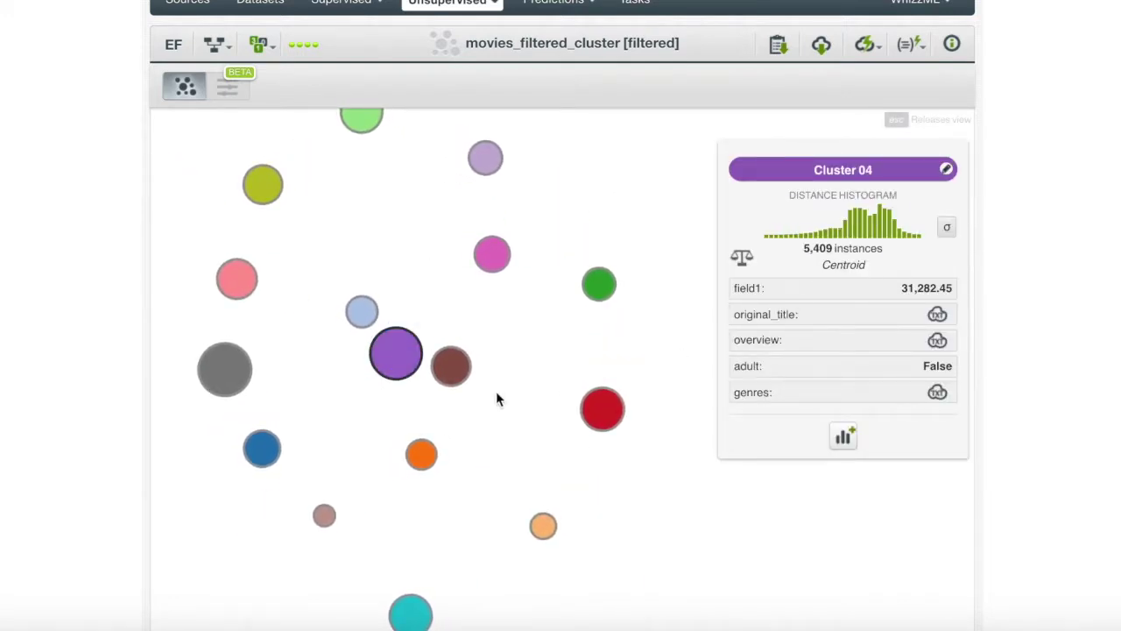
{"action": "key", "text": "Escape"}
{"action": "left_click", "coordinate": [243, 284]}
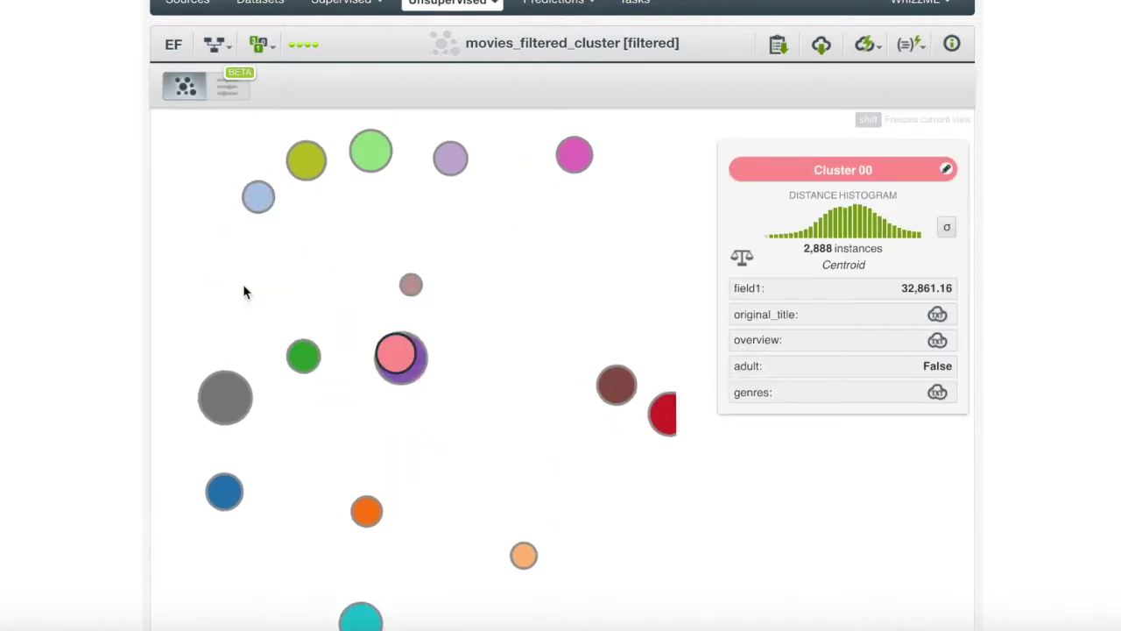
{"action": "left_click", "coordinate": [395, 353]}
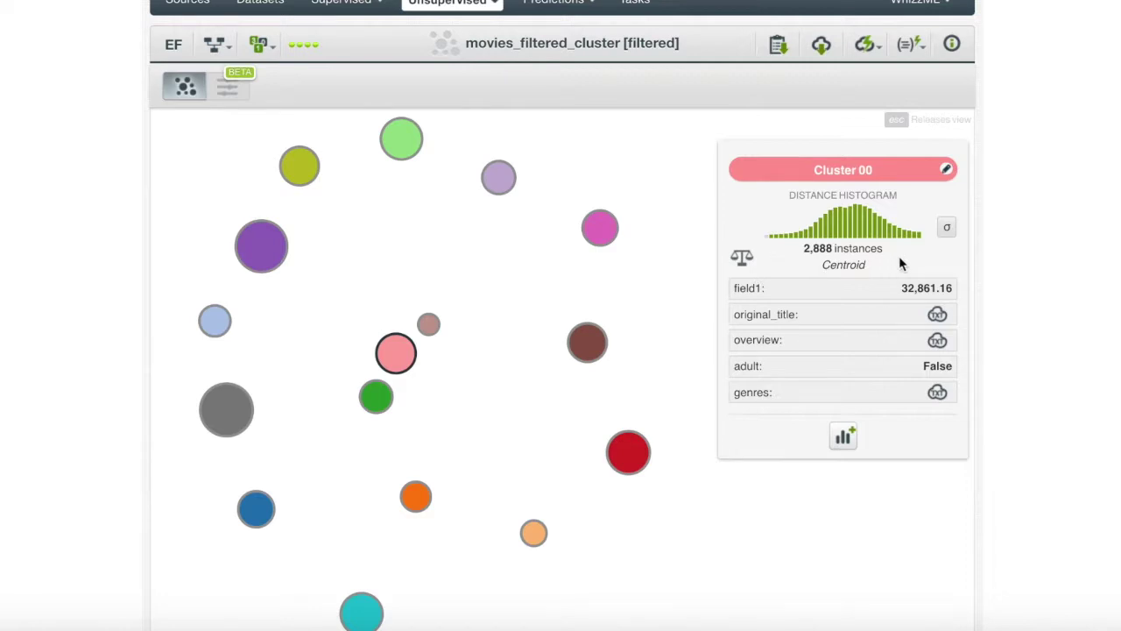
Review Cluster 00's overview word cloud (documentary, world, story) and type Non-Fiction as its name.
{"action": "left_click", "coordinate": [938, 341]}
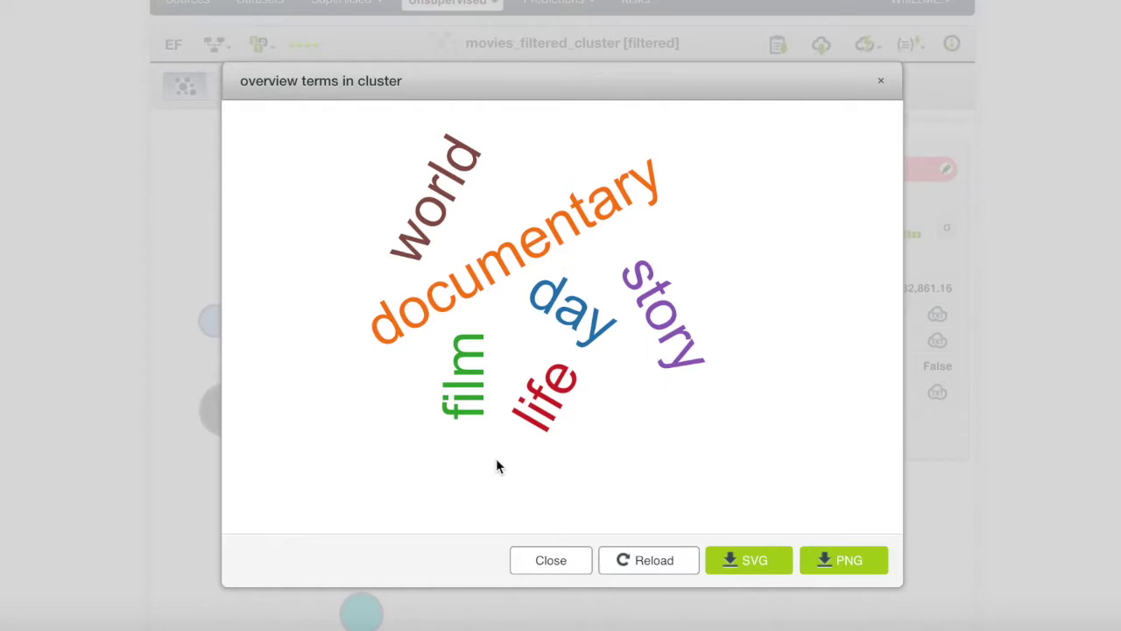
{"action": "left_click", "coordinate": [881, 80]}
{"action": "left_click", "coordinate": [946, 169]}
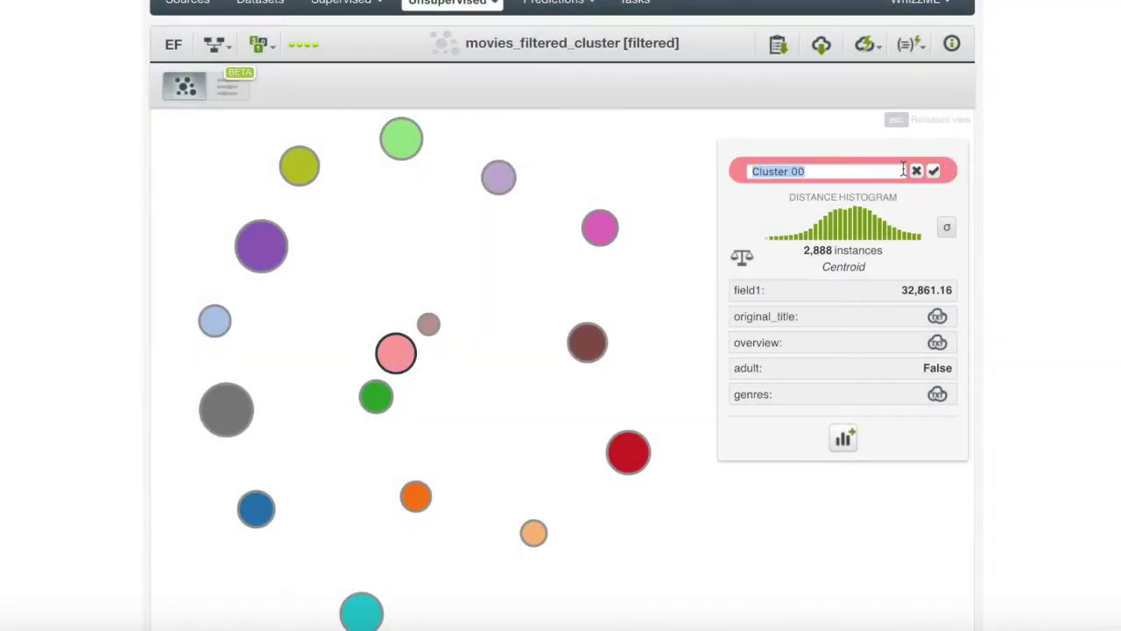
{"action": "type", "text": "Non-Fiction"}
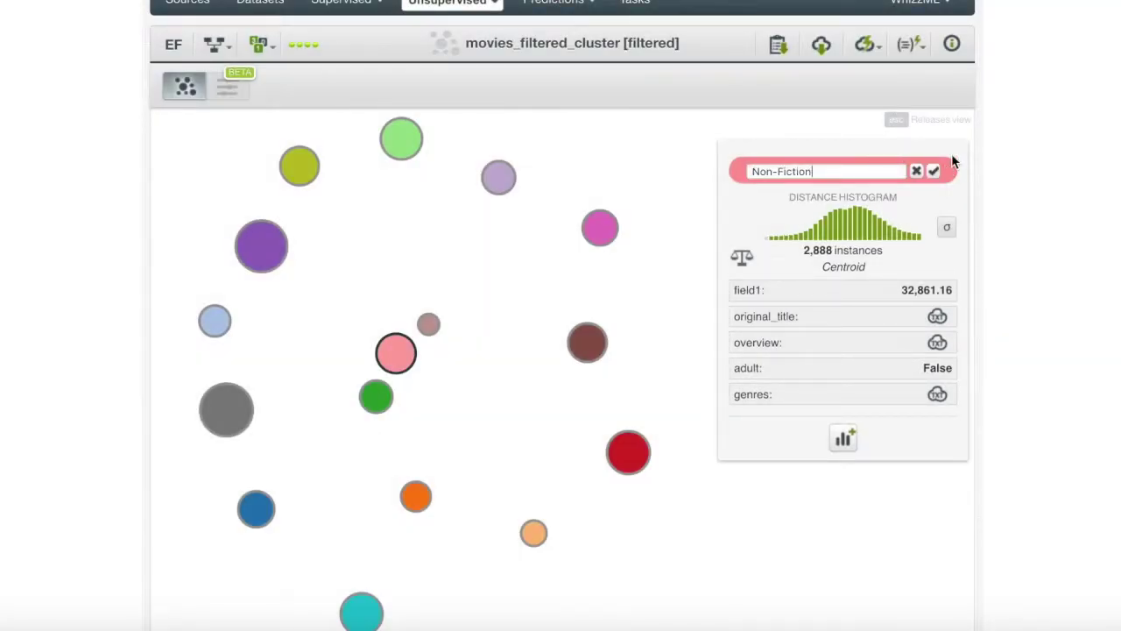
Save the Non-Fiction name, then rename Cluster 08 (murder, killer, death terms) to Murder.
{"action": "left_click", "coordinate": [934, 170]}
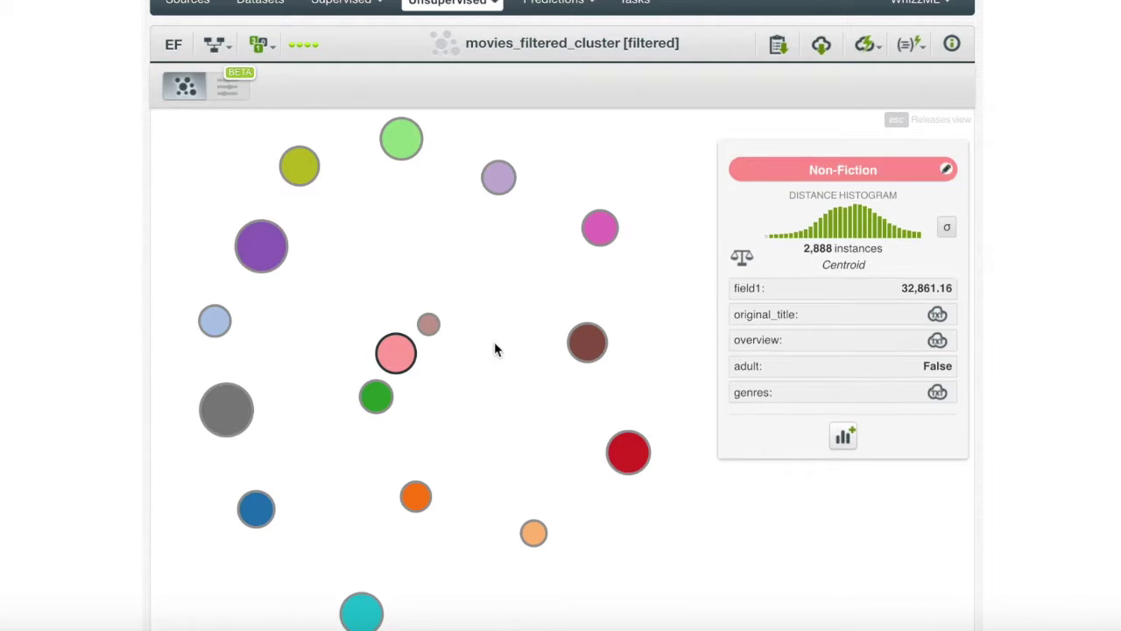
{"action": "left_click", "coordinate": [367, 219]}
{"action": "left_click", "coordinate": [300, 167]}
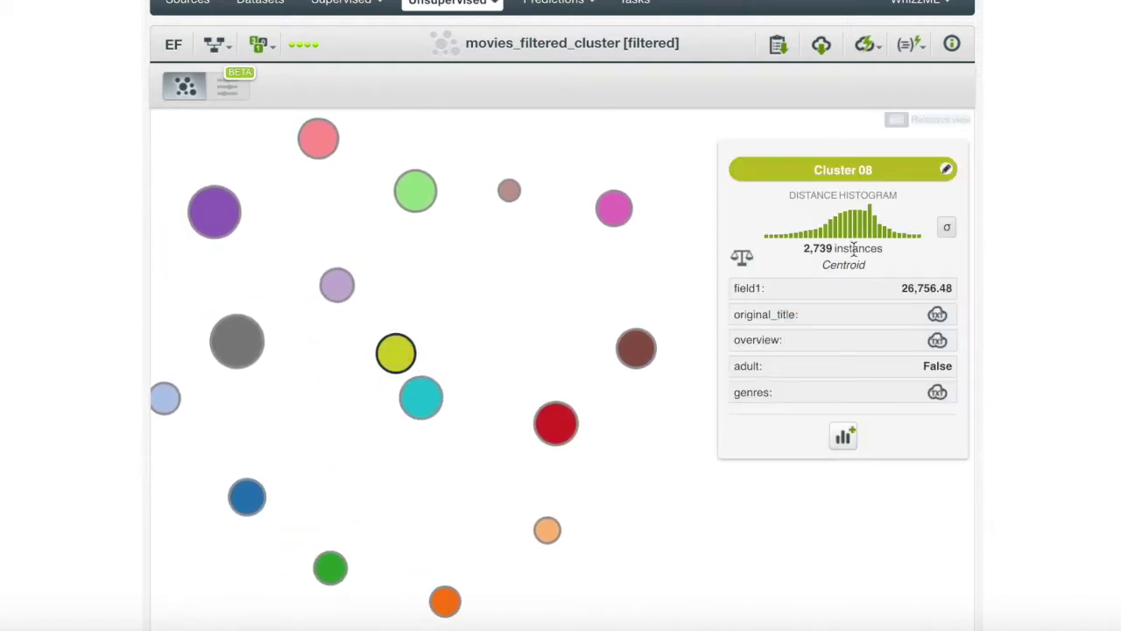
{"action": "left_click", "coordinate": [941, 343]}
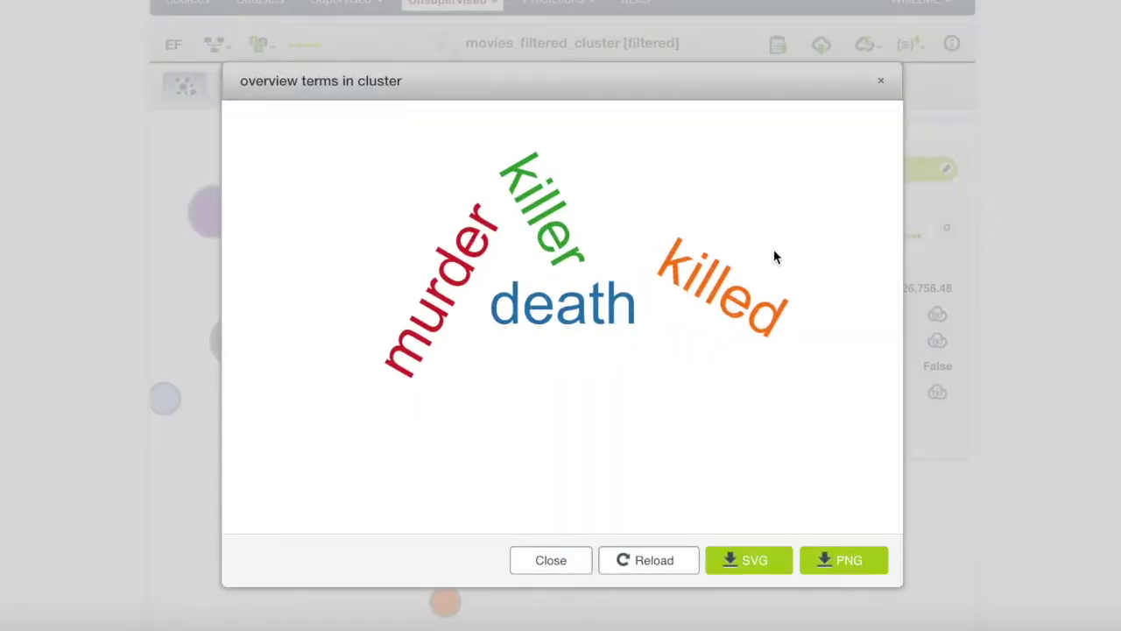
{"action": "left_click", "coordinate": [883, 85]}
{"action": "left_click", "coordinate": [944, 171]}
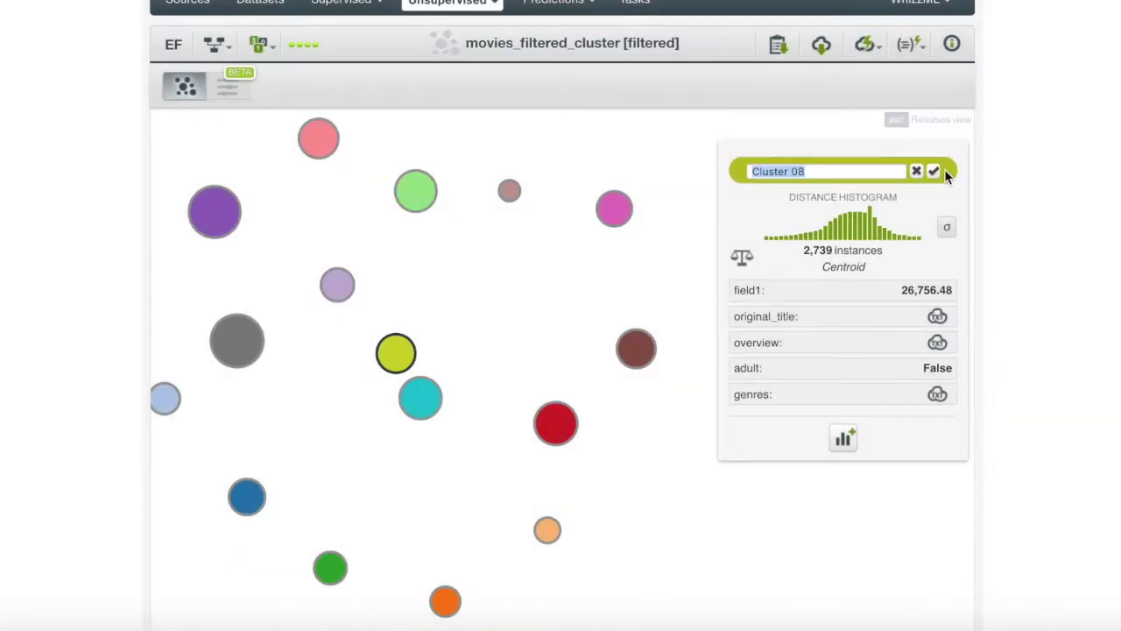
{"action": "type", "text": "Murder"}
{"action": "left_click", "coordinate": [934, 172]}
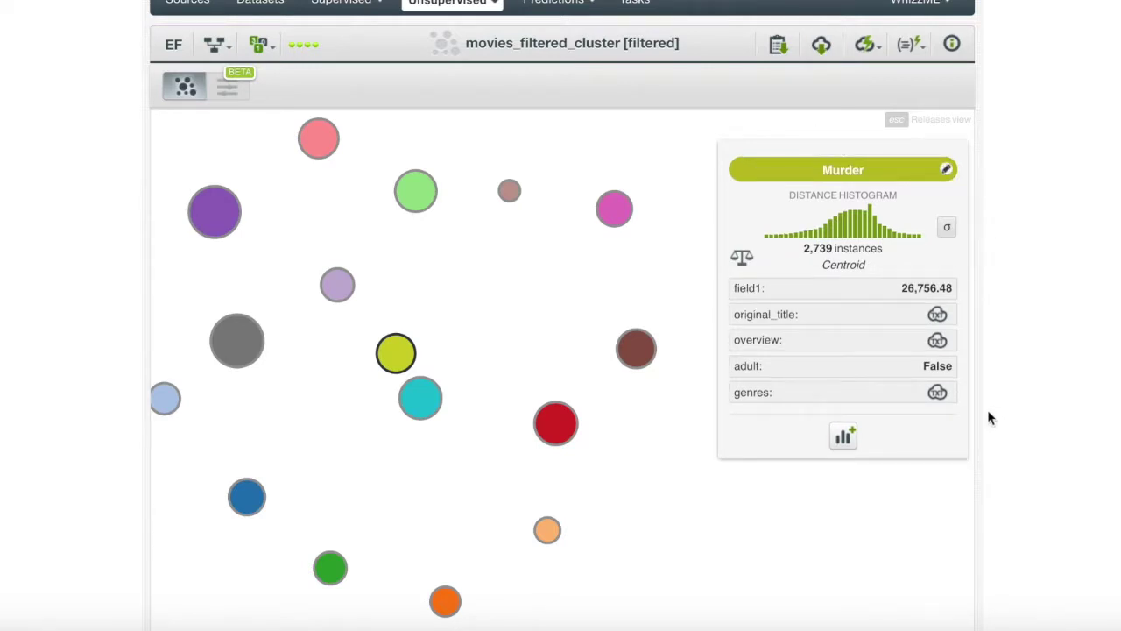
Check the genres word cloud of the Murder cluster.
{"action": "left_click", "coordinate": [938, 395]}
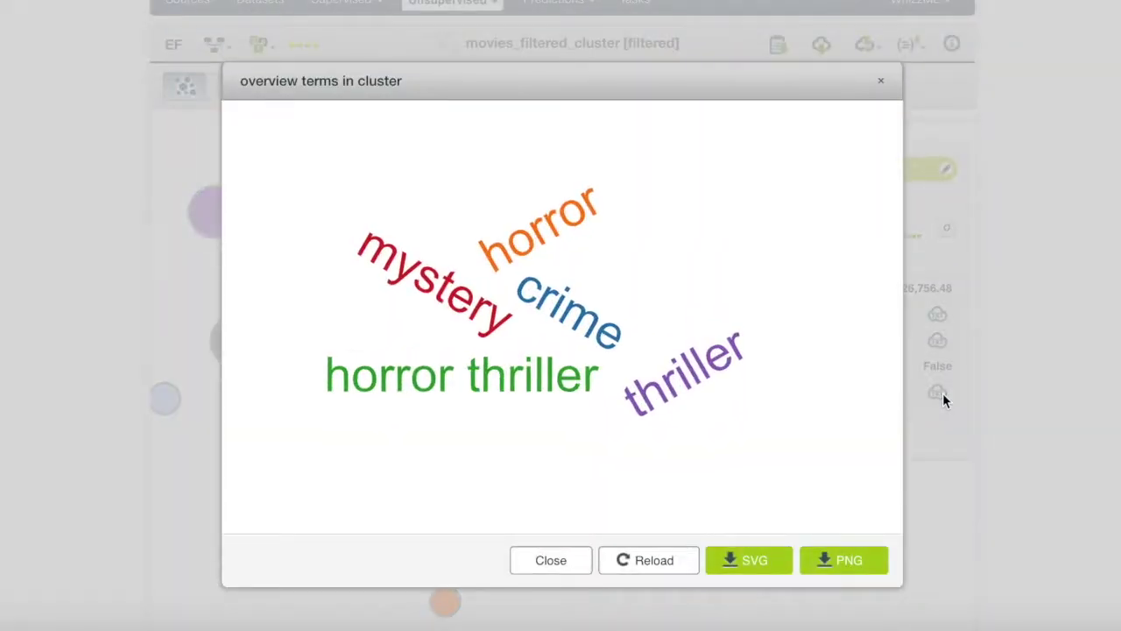
{"action": "left_click", "coordinate": [882, 85]}
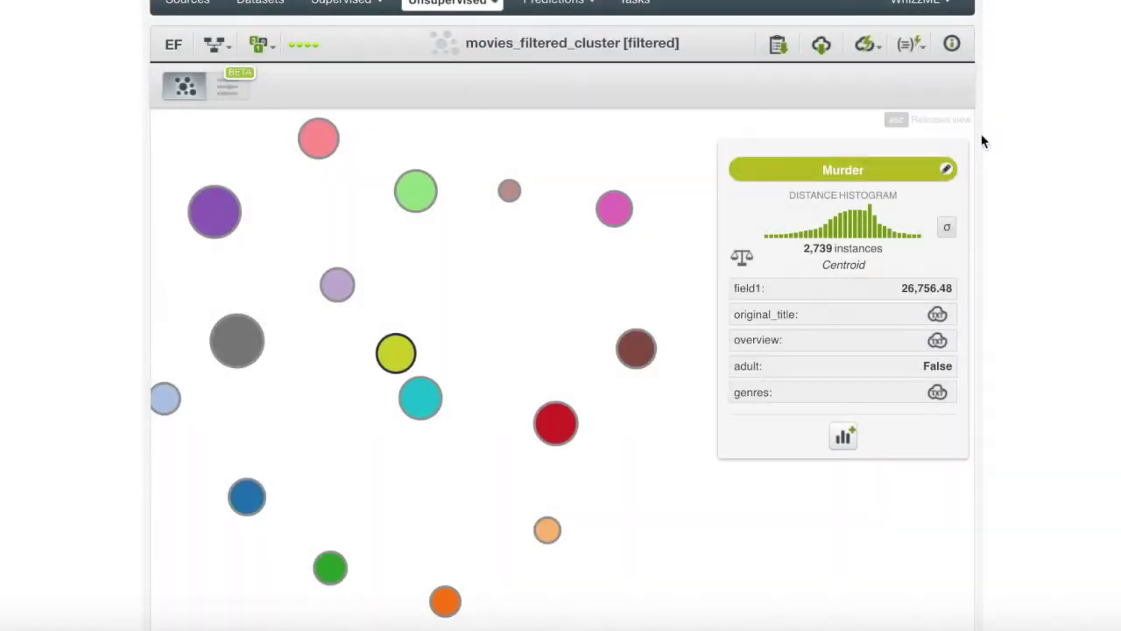
{"action": "scroll", "coordinate": [1051, 219], "scroll_direction": "up", "scroll_amount": 3}
{"action": "scroll", "coordinate": [964, 280], "scroll_direction": "up", "scroll_amount": 1}
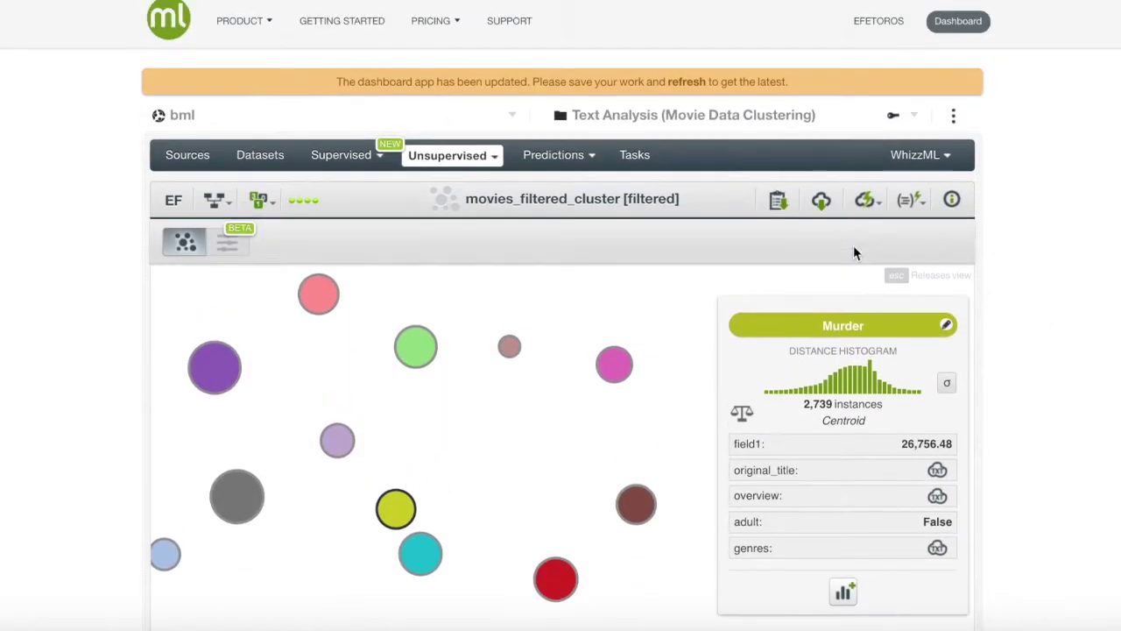
{"action": "left_click", "coordinate": [779, 204]}
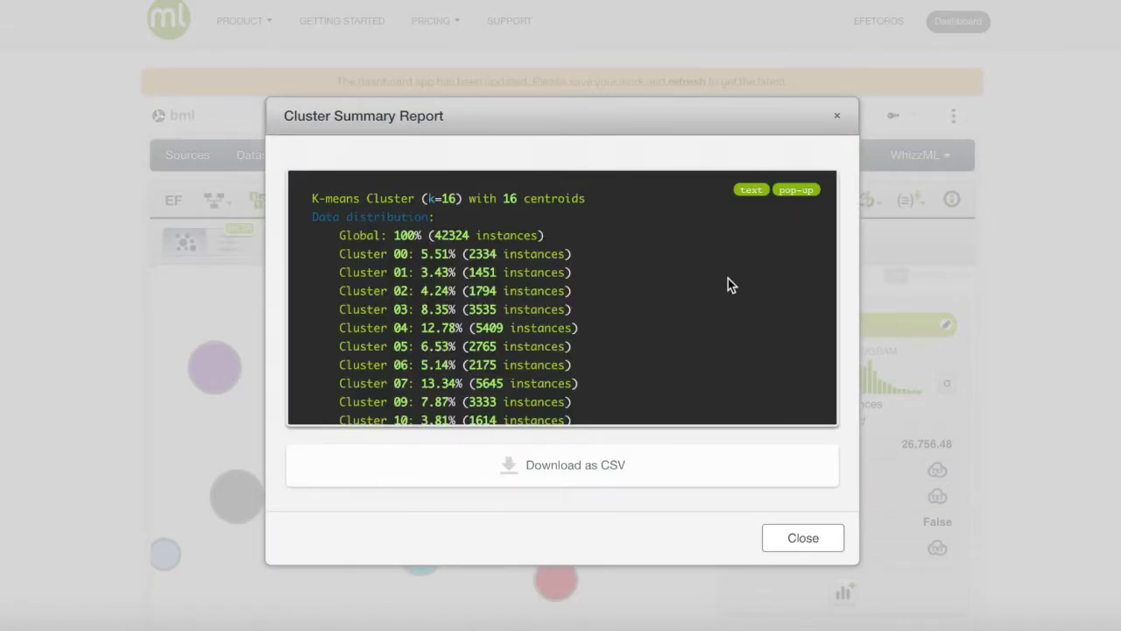
{"action": "scroll", "coordinate": [429, 272], "scroll_direction": "down", "scroll_amount": 3}
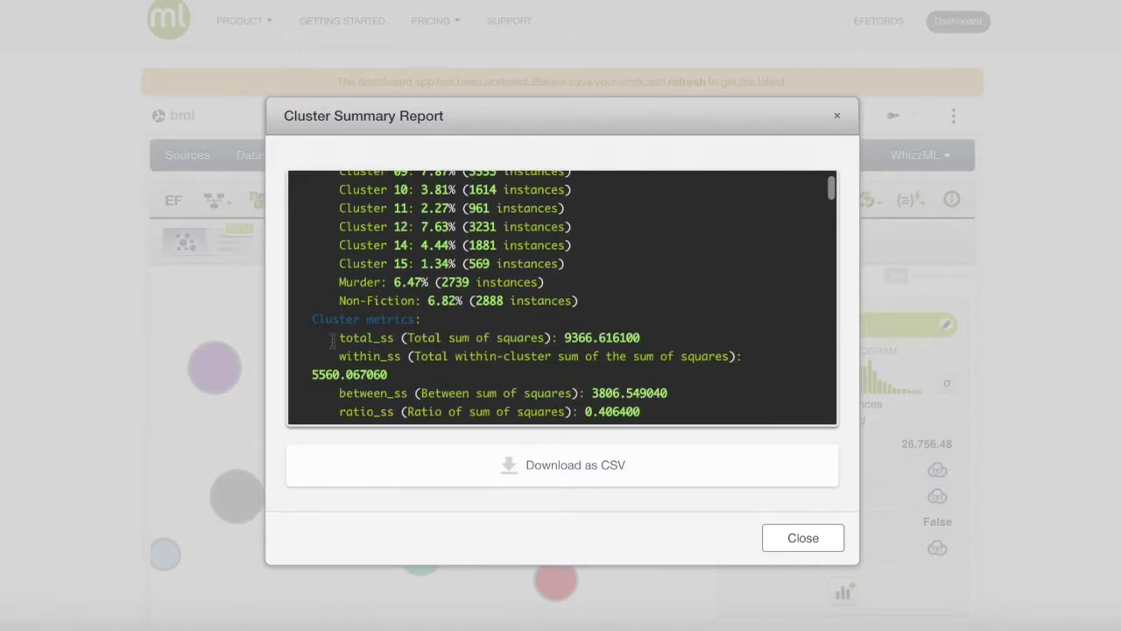
{"action": "scroll", "coordinate": [295, 368], "scroll_direction": "down", "scroll_amount": 4}
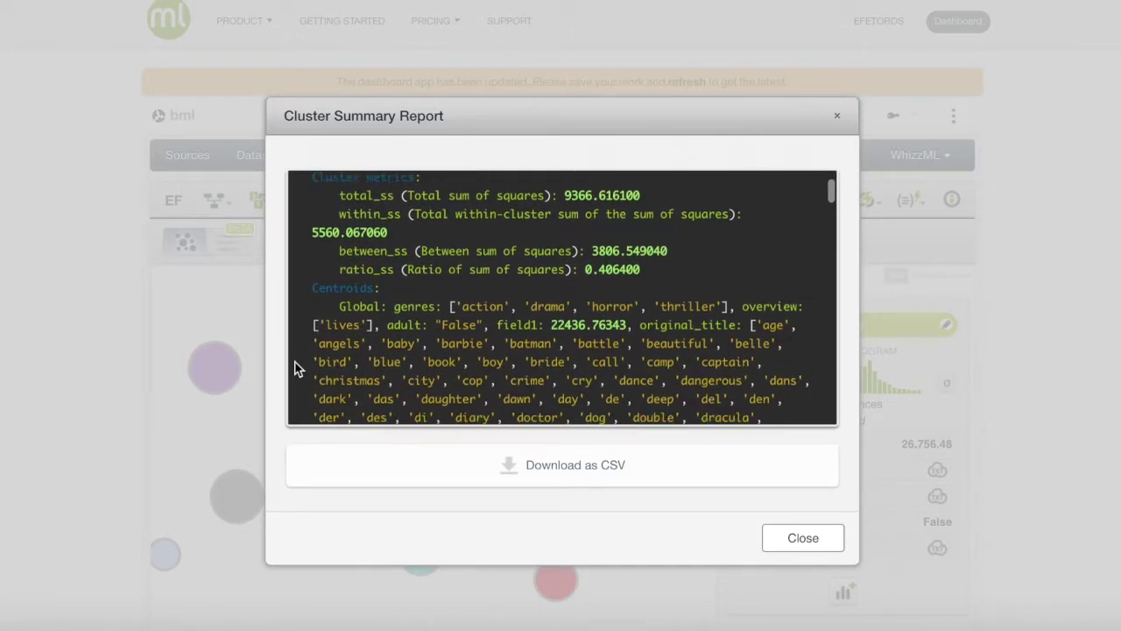
{"action": "scroll", "coordinate": [295, 368], "scroll_direction": "down", "scroll_amount": 5}
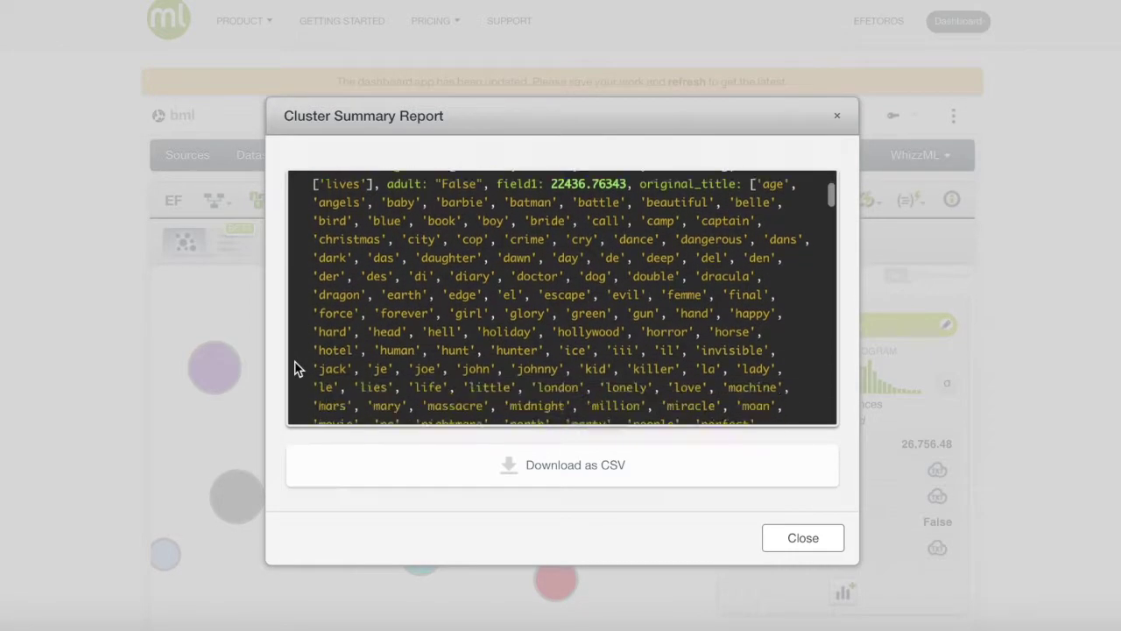
{"action": "scroll", "coordinate": [295, 368], "scroll_direction": "down", "scroll_amount": 10}
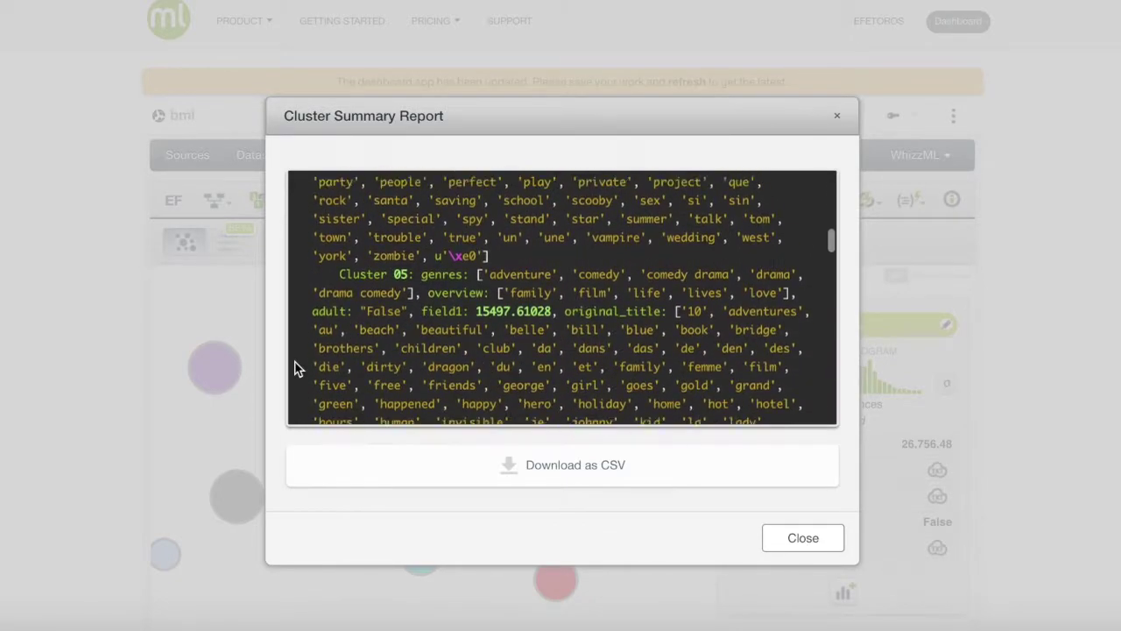
{"action": "scroll", "coordinate": [295, 368], "scroll_direction": "down", "scroll_amount": 15}
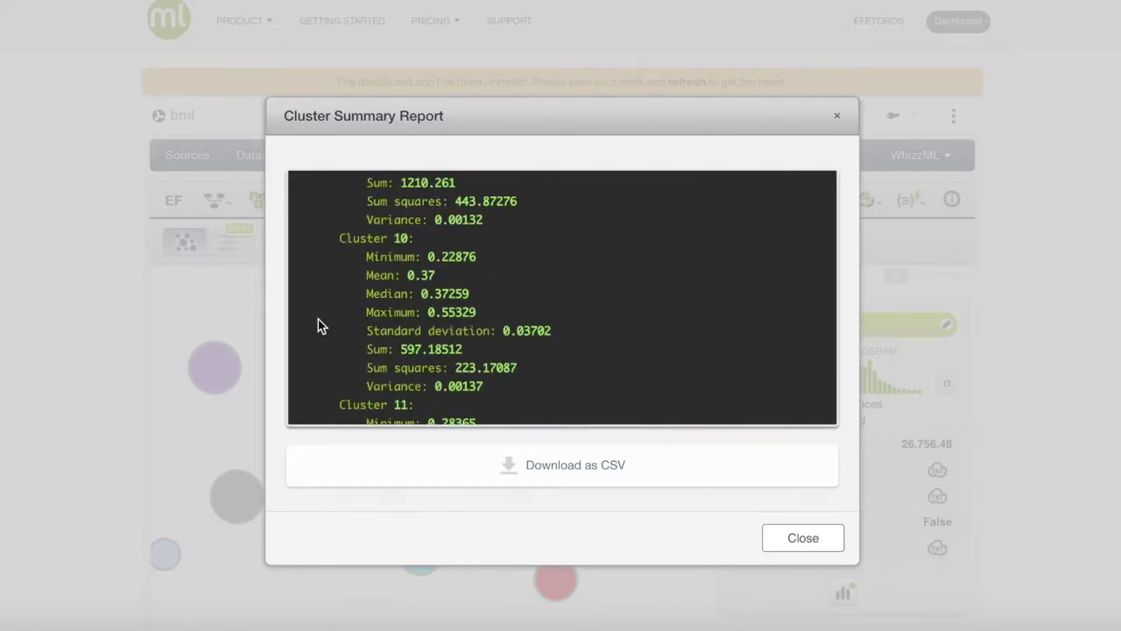
{"action": "scroll", "coordinate": [340, 300], "scroll_direction": "down", "scroll_amount": 3}
{"action": "scroll", "coordinate": [341, 301], "scroll_direction": "up", "scroll_amount": 20}
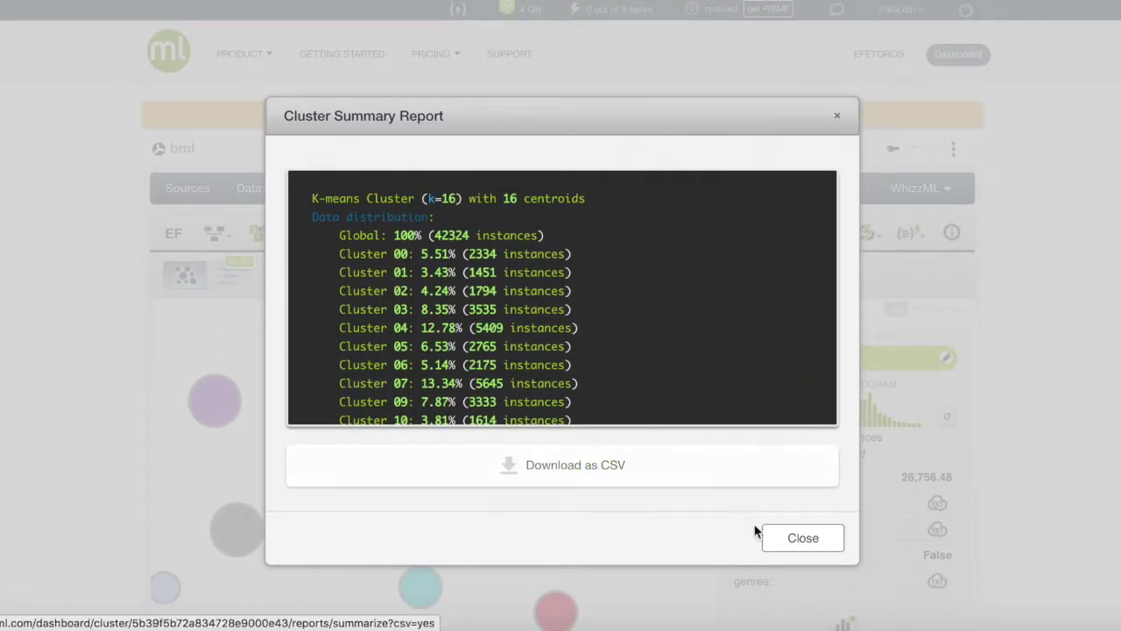
{"action": "left_click", "coordinate": [794, 536]}
{"action": "scroll", "coordinate": [1094, 298], "scroll_direction": "down", "scroll_amount": 1}
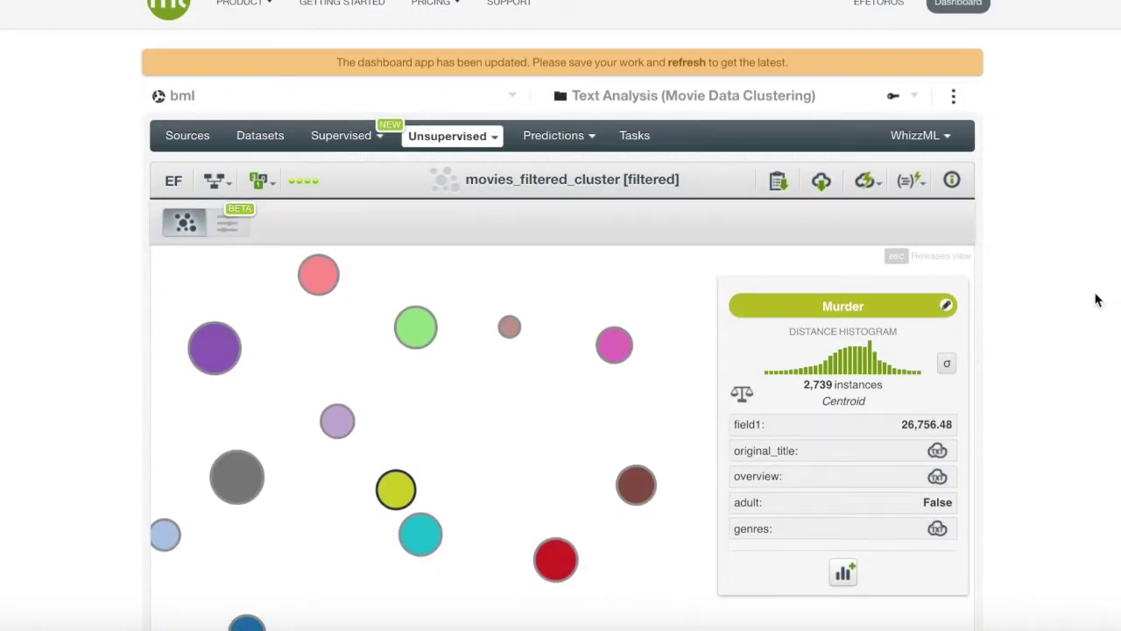
Start a single centroid prediction and enter the title 'The Life of Jake'.
{"action": "left_click", "coordinate": [864, 179]}
{"action": "left_click", "coordinate": [857, 211]}
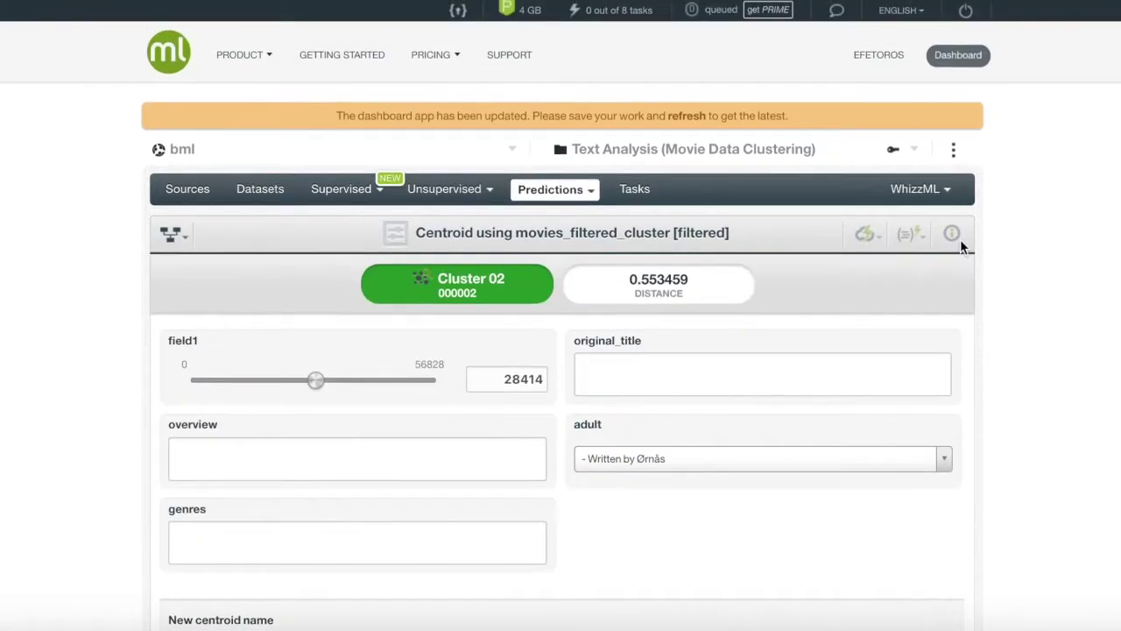
{"action": "scroll", "coordinate": [801, 496], "scroll_direction": "down", "scroll_amount": 2}
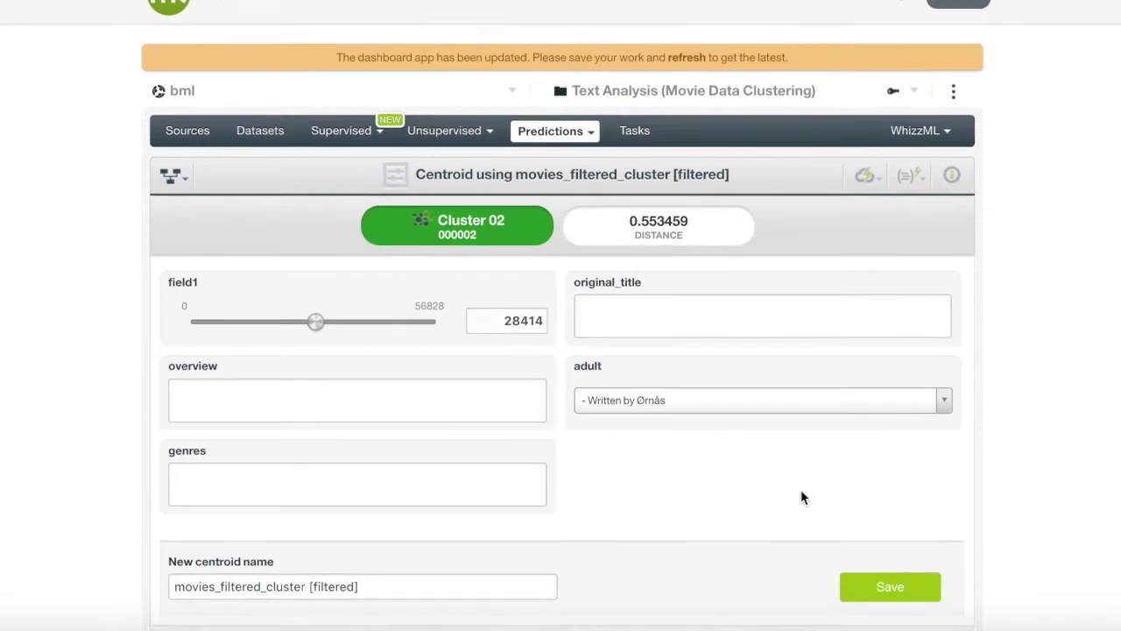
{"action": "scroll", "coordinate": [665, 446], "scroll_direction": "up", "scroll_amount": 2}
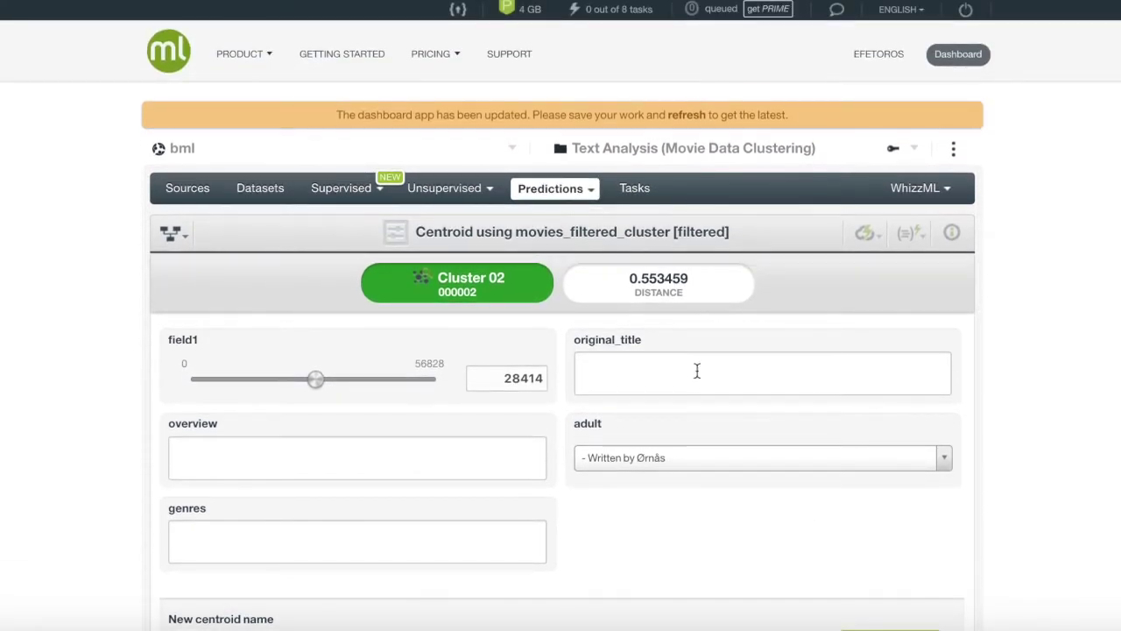
{"action": "left_click", "coordinate": [697, 371]}
{"action": "type", "text": "The "}
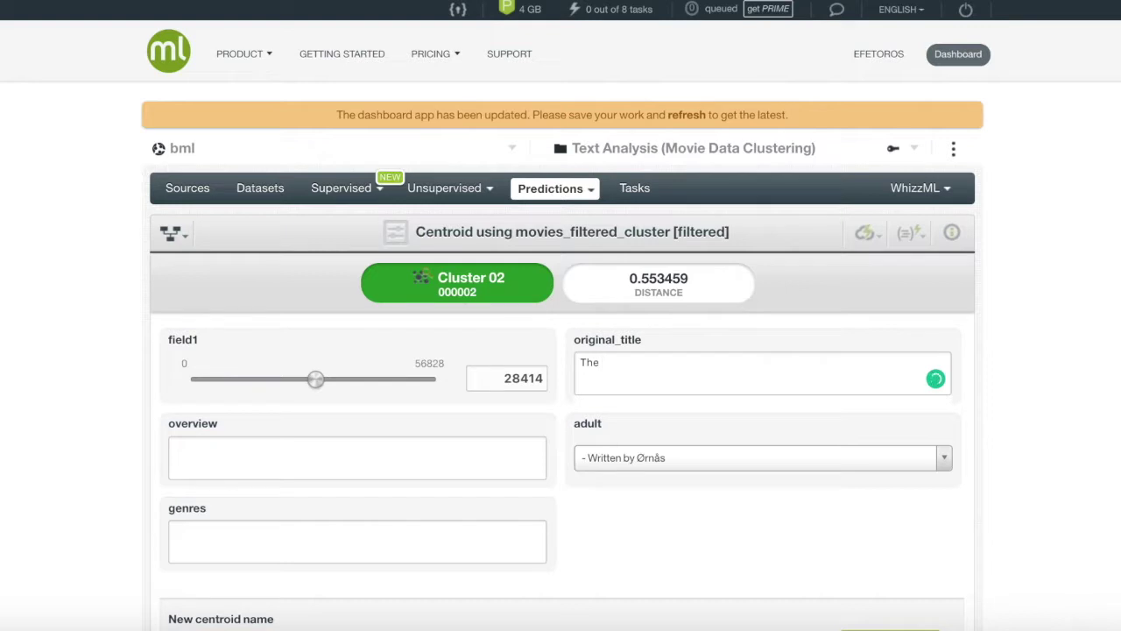
{"action": "type", "text": "Life of "}
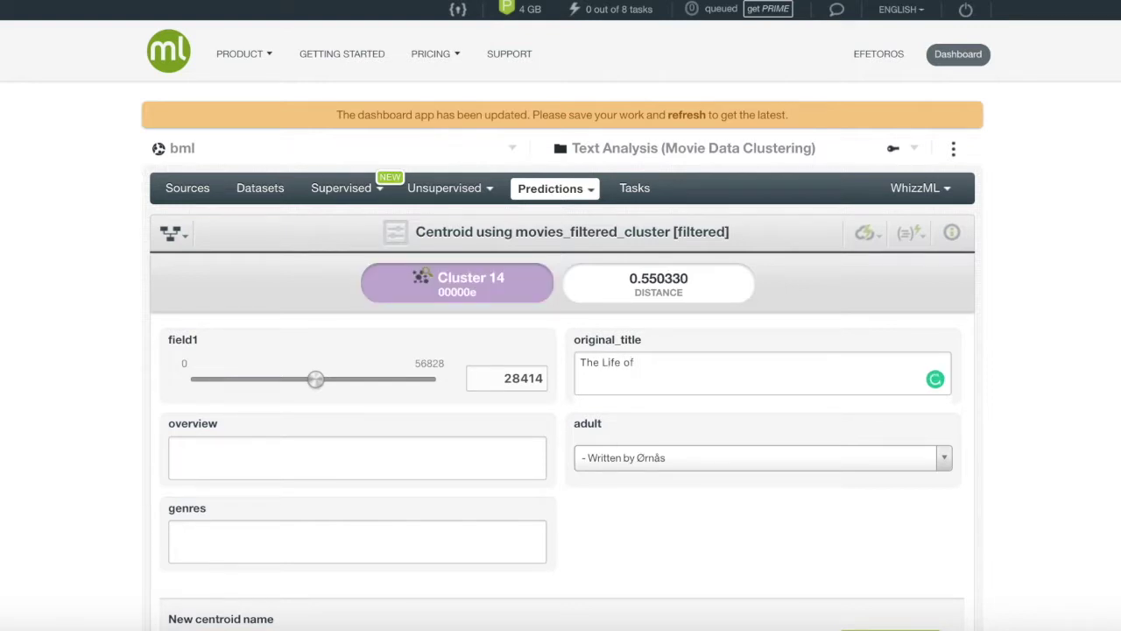
{"action": "type", "text": "JAke"}
{"action": "key", "text": "BackSpace"}
{"action": "key", "text": "BackSpace"}
{"action": "key", "text": "BackSpace"}
{"action": "type", "text": "ake"}
{"action": "triple_click", "coordinate": [578, 364]}
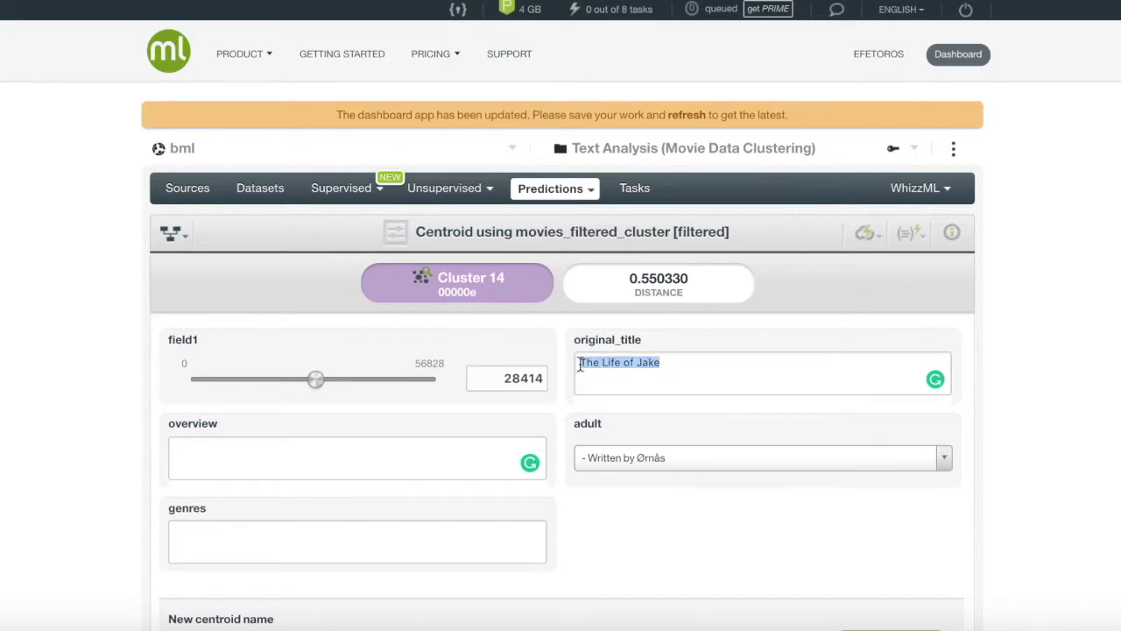
{"action": "key", "text": "Tab"}
Enter the overview 'The story of a boy named…' and Documentary genre, yielding Non-Fiction.
{"action": "type", "text": "A documentar"}
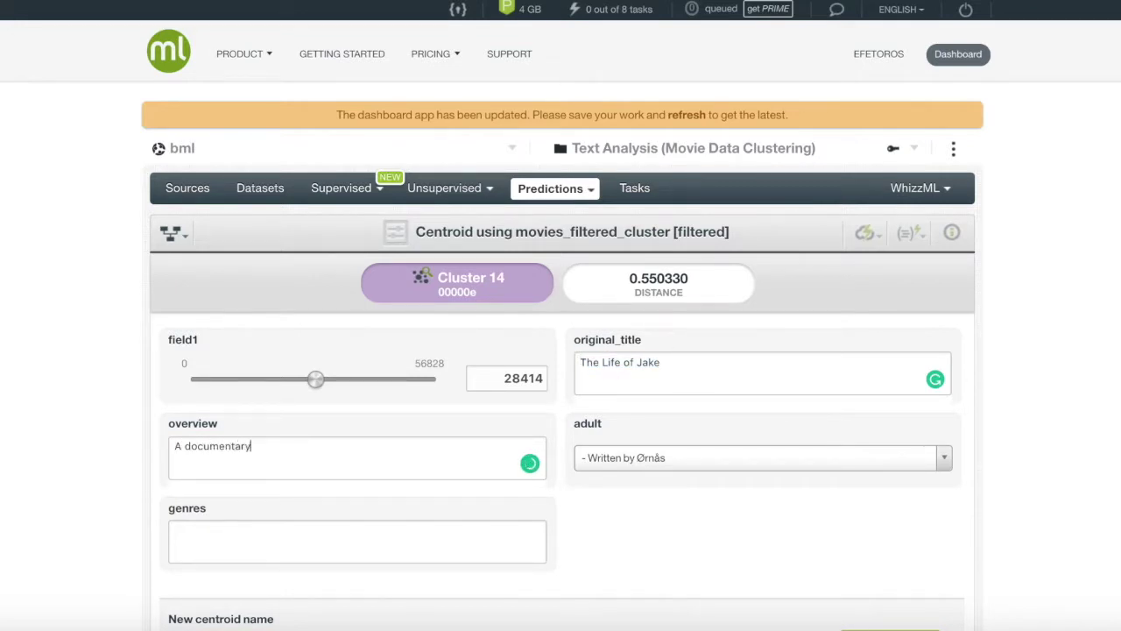
{"action": "type", "text": "y about the"}
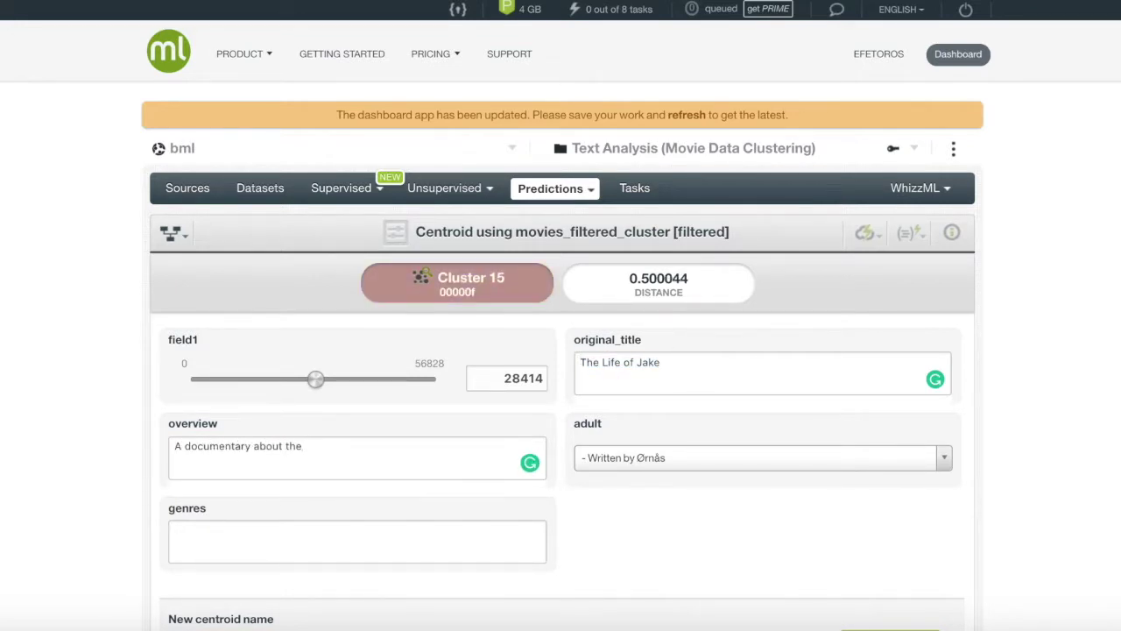
{"action": "type", "text": " life story o"}
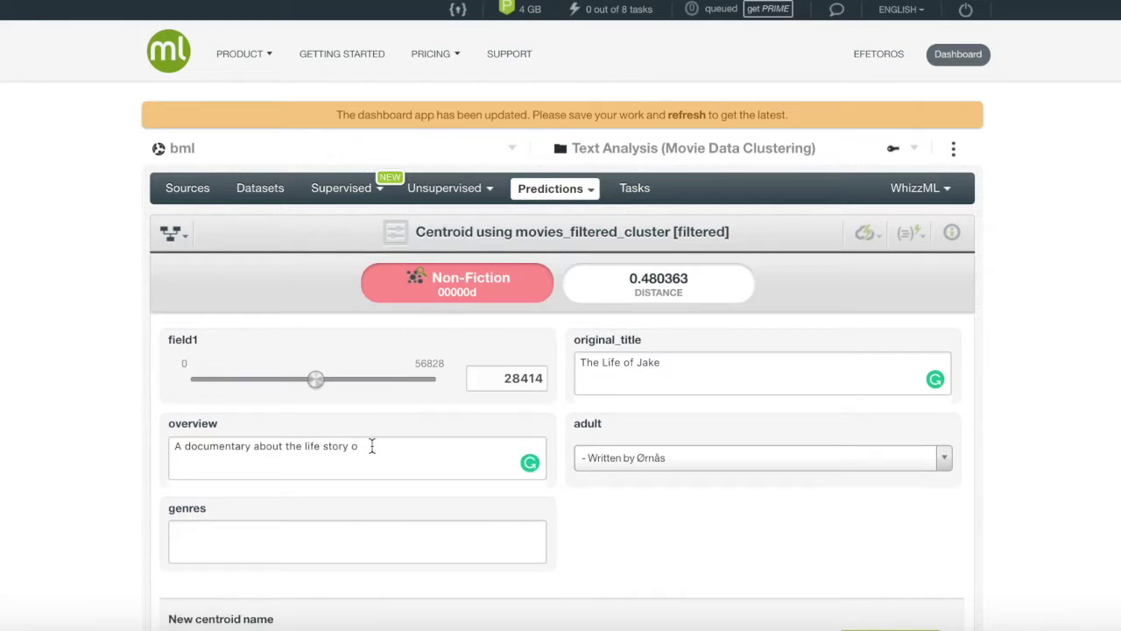
{"action": "key", "text": "ctrl+a"}
{"action": "key", "text": "BackSpace"}
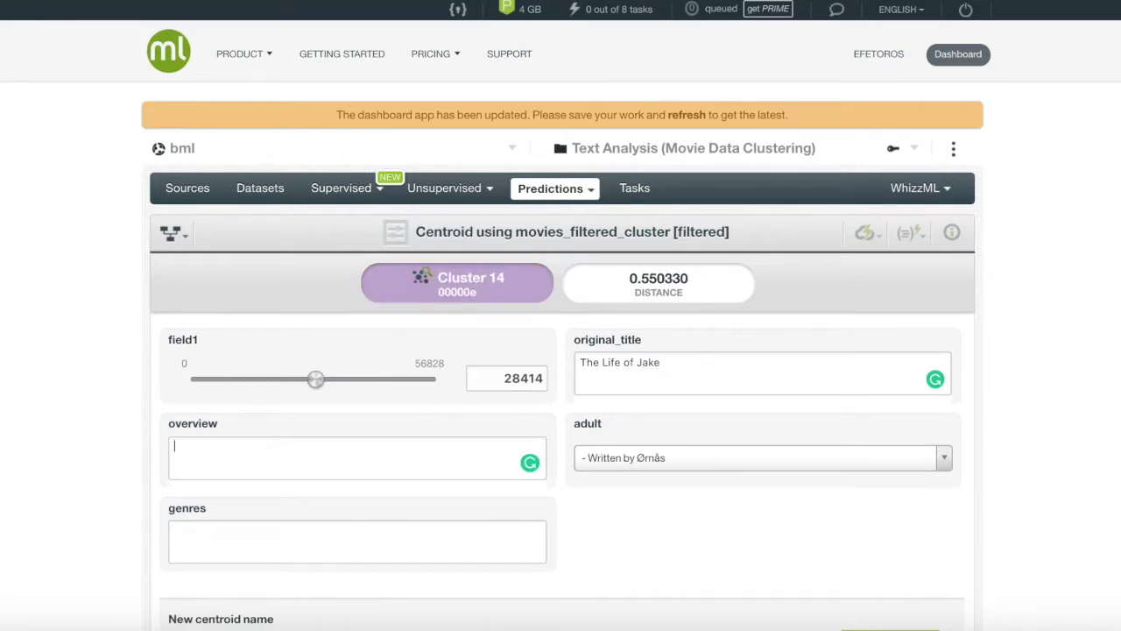
{"action": "type", "text": "The story of a boy na"}
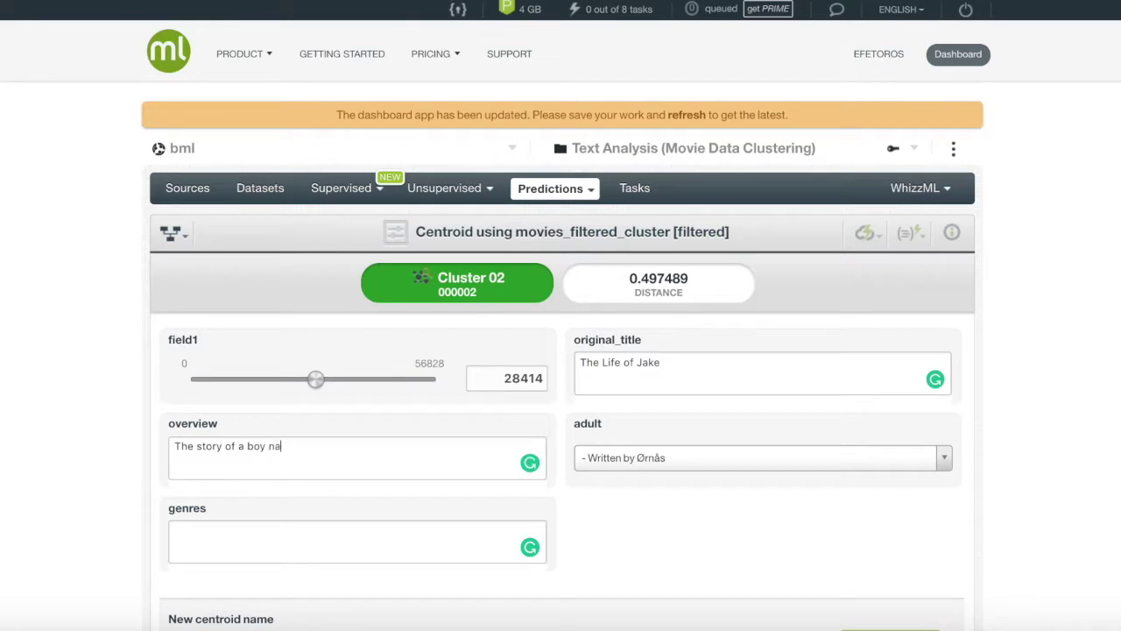
{"action": "type", "text": "med Jake"}
{"action": "left_click", "coordinate": [308, 539]}
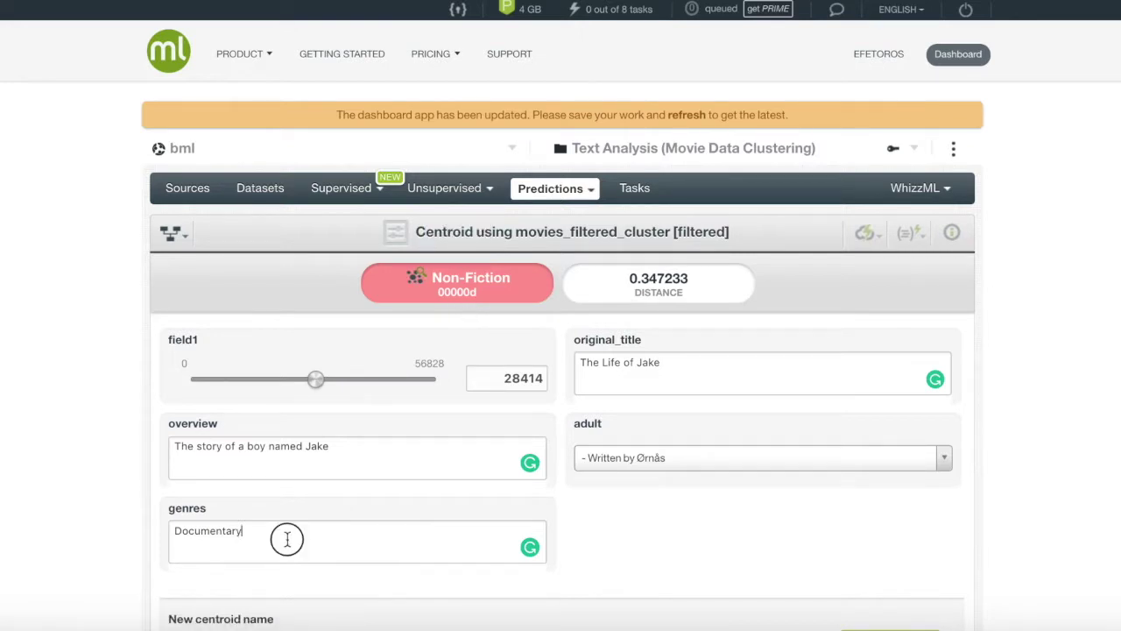
{"action": "double_click", "coordinate": [287, 538]}
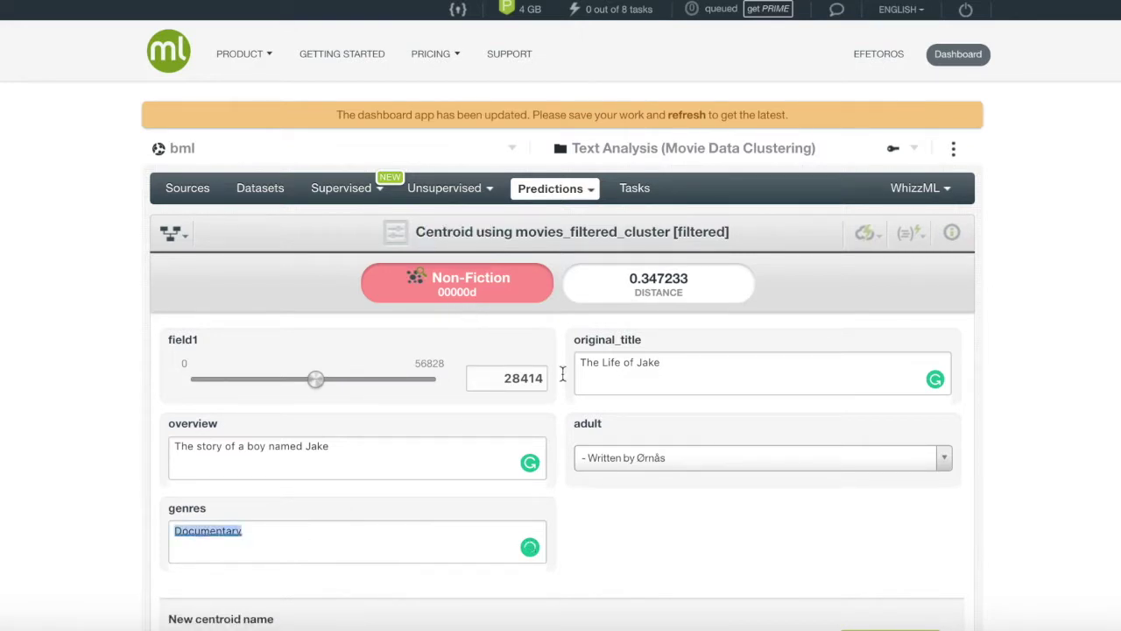
{"action": "triple_click", "coordinate": [627, 366]}
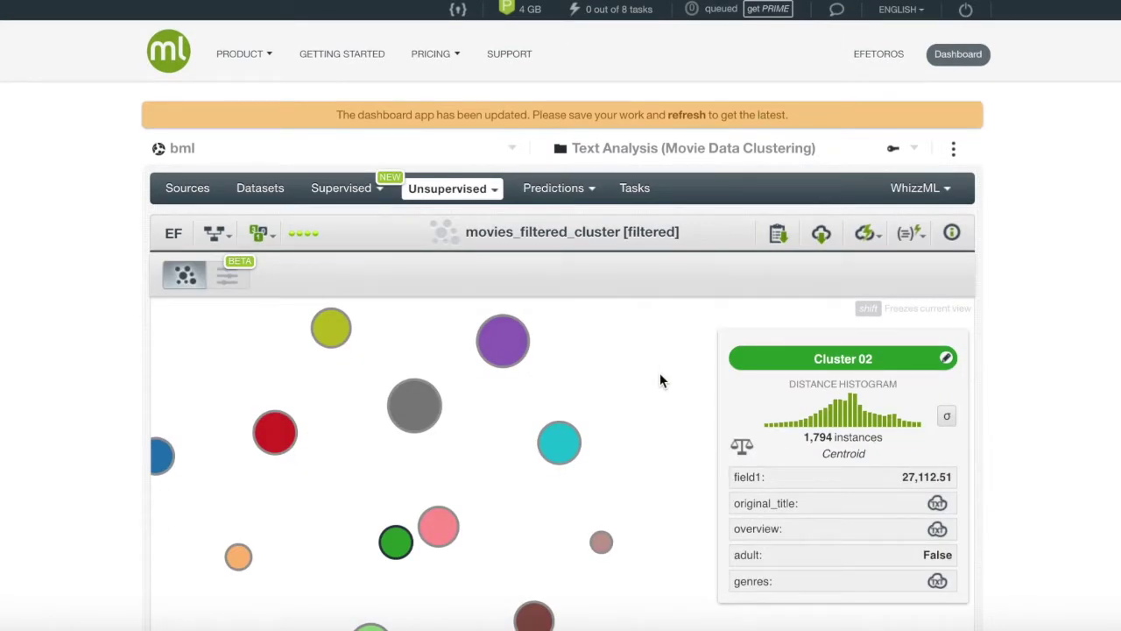
Start a batch centroid for the cluster using the movies_filtered_cluster [filtered] dataset.
{"action": "left_click", "coordinate": [866, 234]}
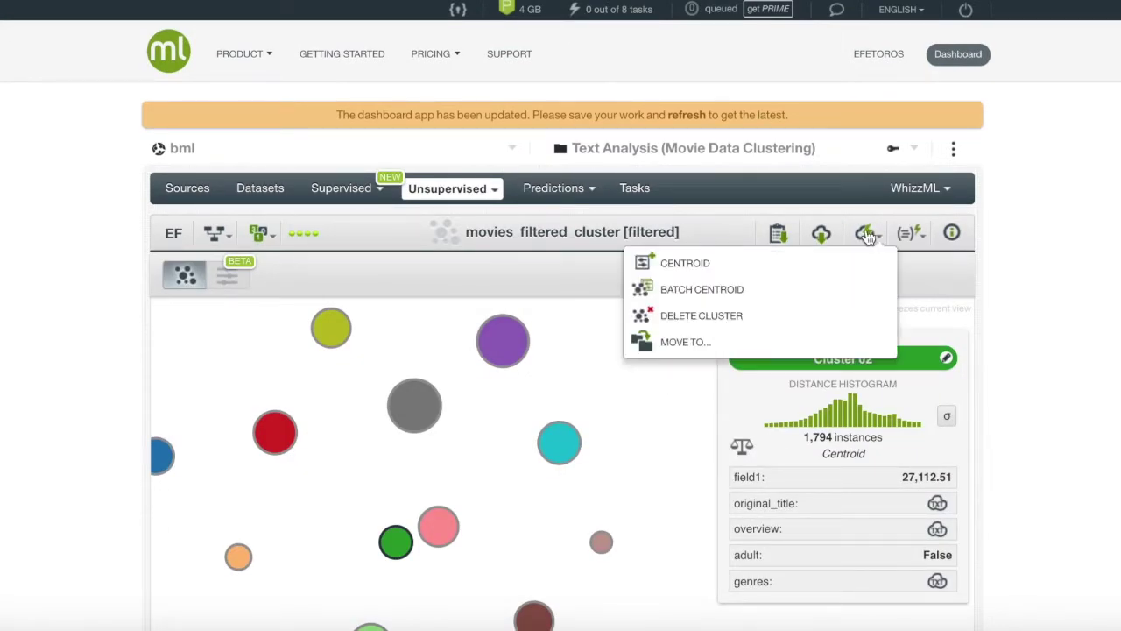
{"action": "left_click", "coordinate": [843, 288]}
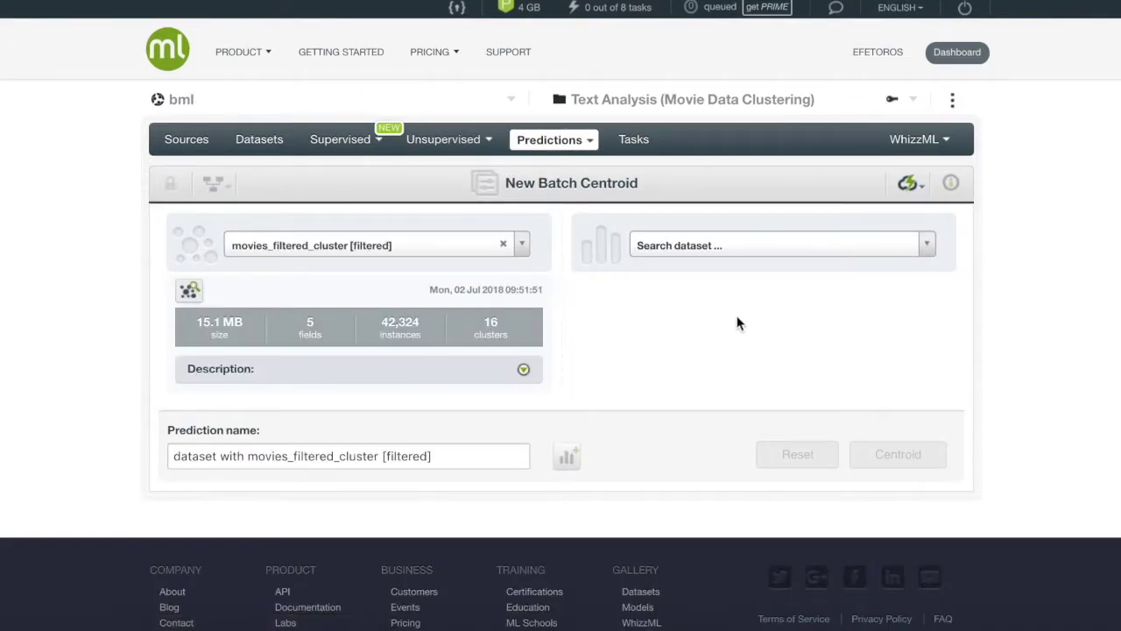
{"action": "left_click", "coordinate": [788, 251]}
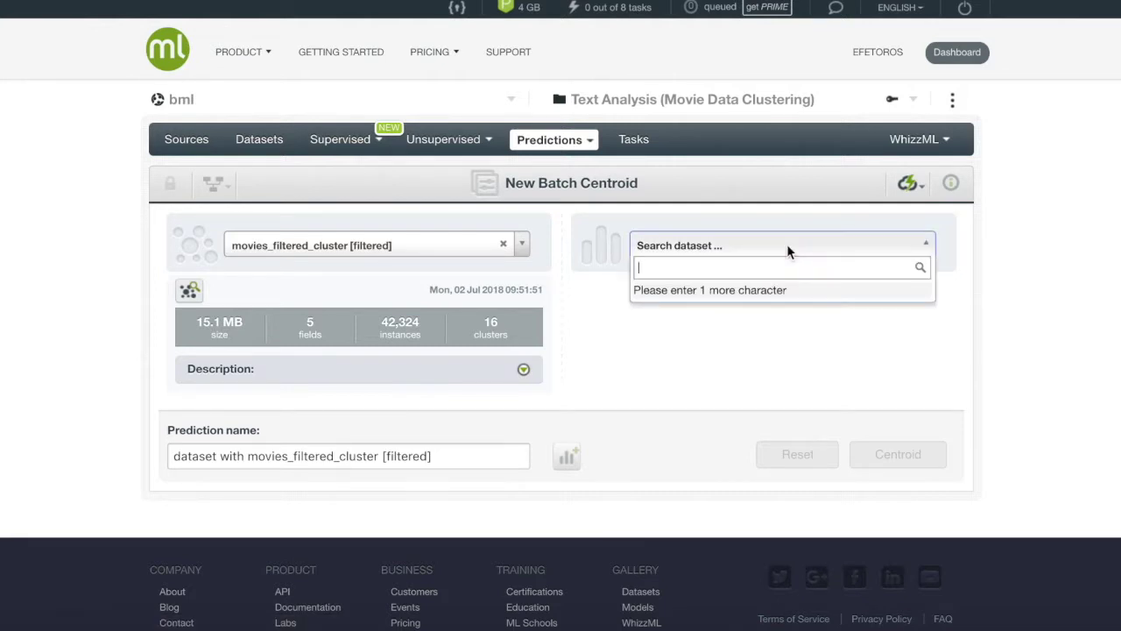
{"action": "type", "text": "movie"}
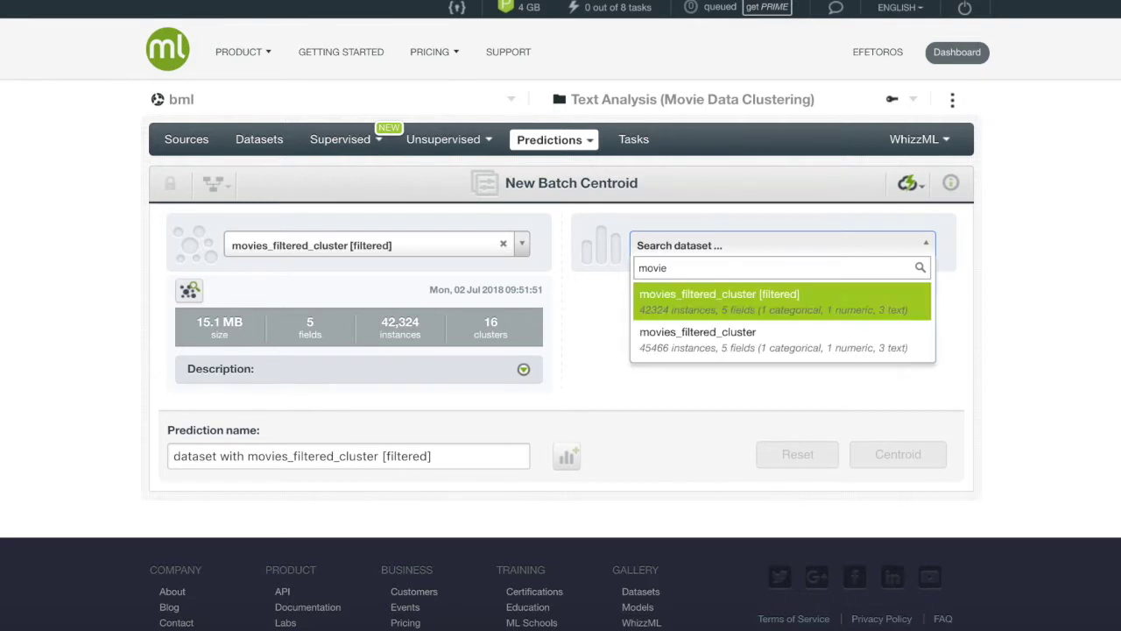
{"action": "type", "text": "s"}
{"action": "left_click", "coordinate": [822, 308]}
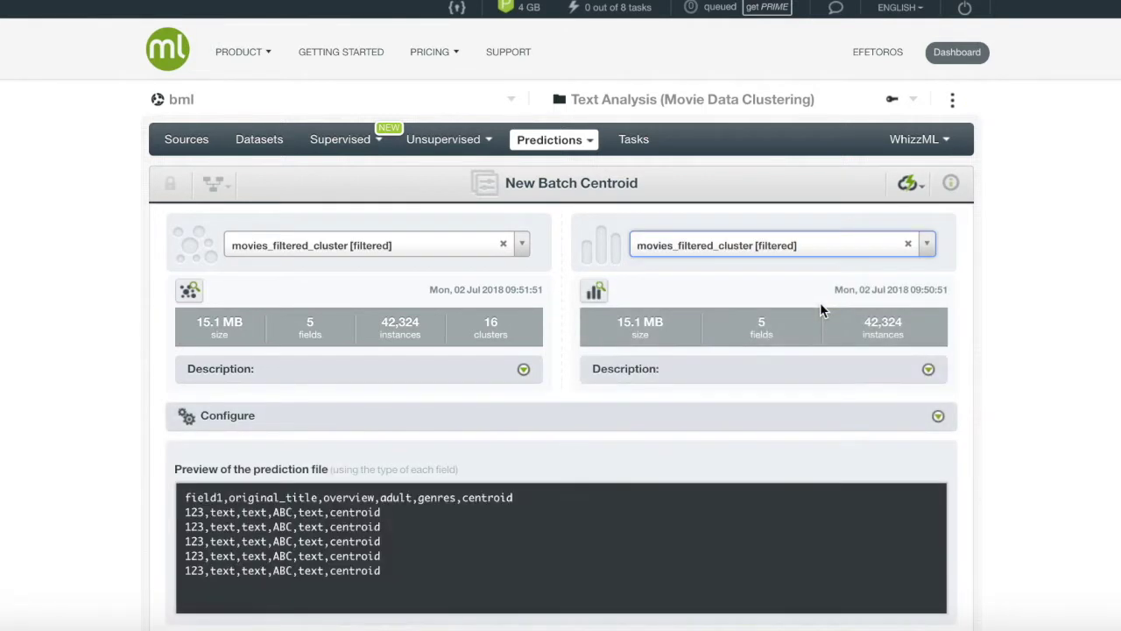
{"action": "scroll", "coordinate": [821, 307], "scroll_direction": "down", "scroll_amount": 1}
{"action": "scroll", "coordinate": [820, 308], "scroll_direction": "down", "scroll_amount": 1}
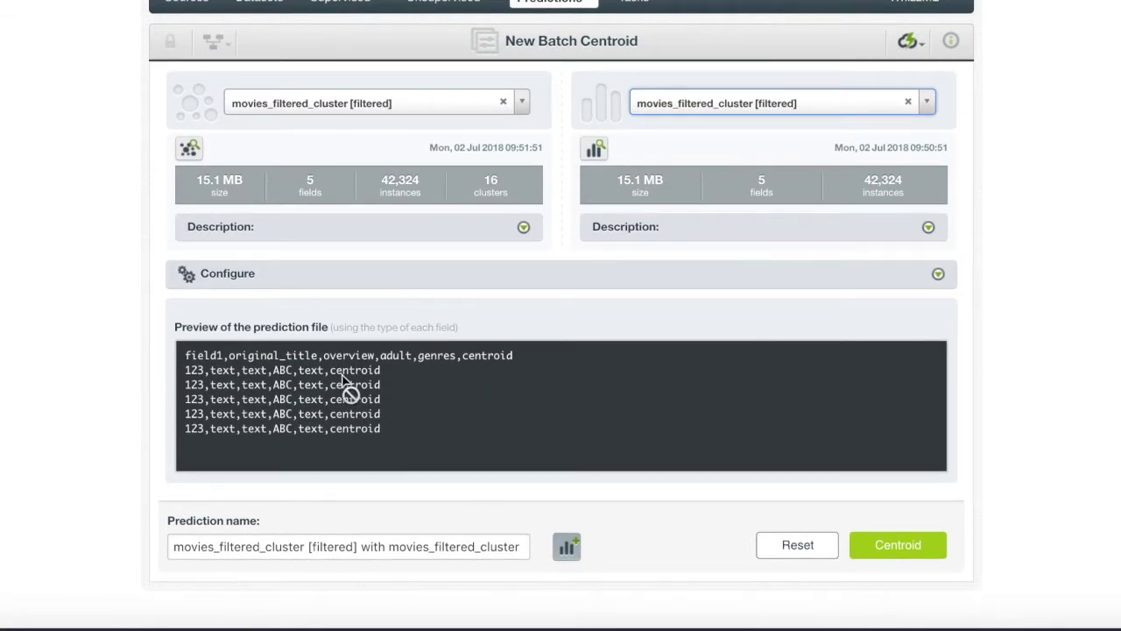
Add a Distance output column, create the batch centroid, and download the results as CSV.
{"action": "left_click", "coordinate": [740, 280]}
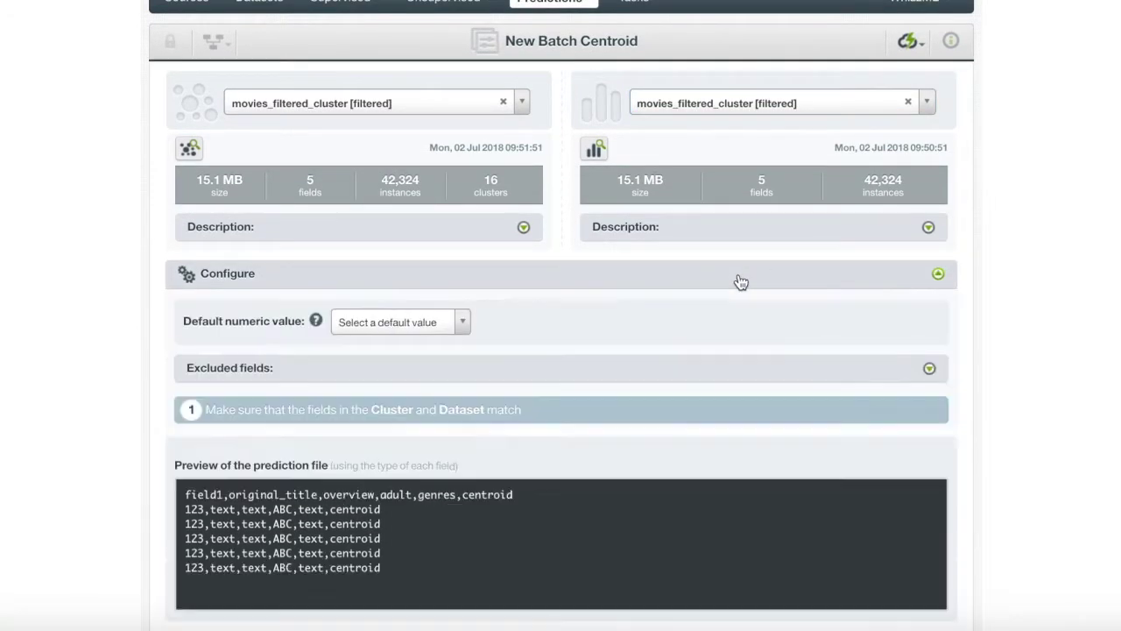
{"action": "scroll", "coordinate": [741, 281], "scroll_direction": "down", "scroll_amount": 3}
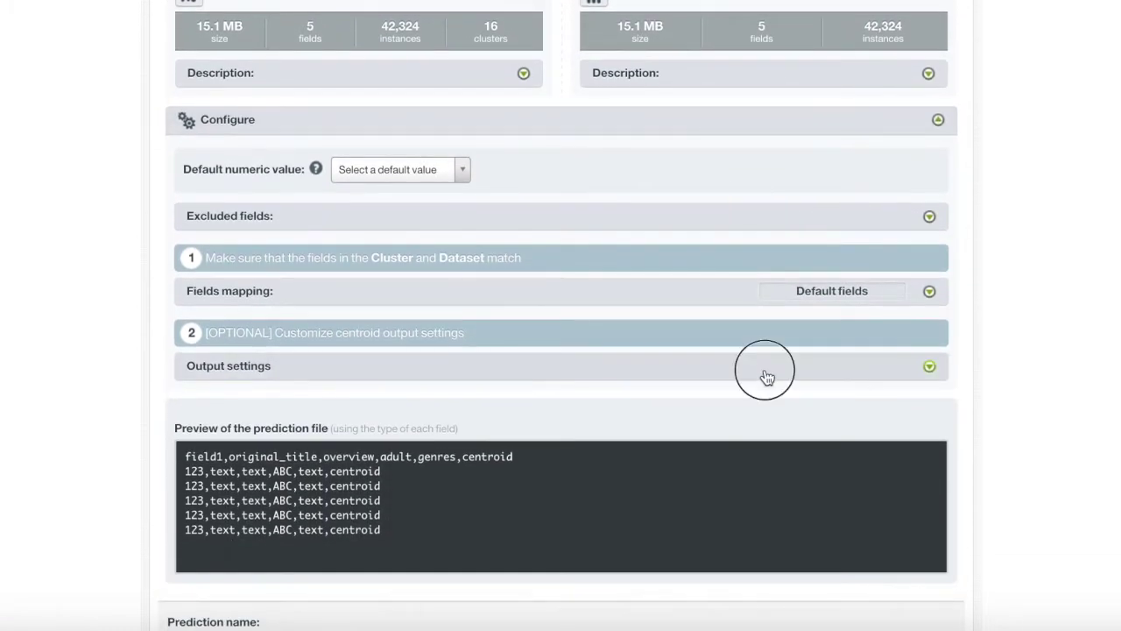
{"action": "left_click", "coordinate": [763, 376]}
{"action": "left_click", "coordinate": [406, 447]}
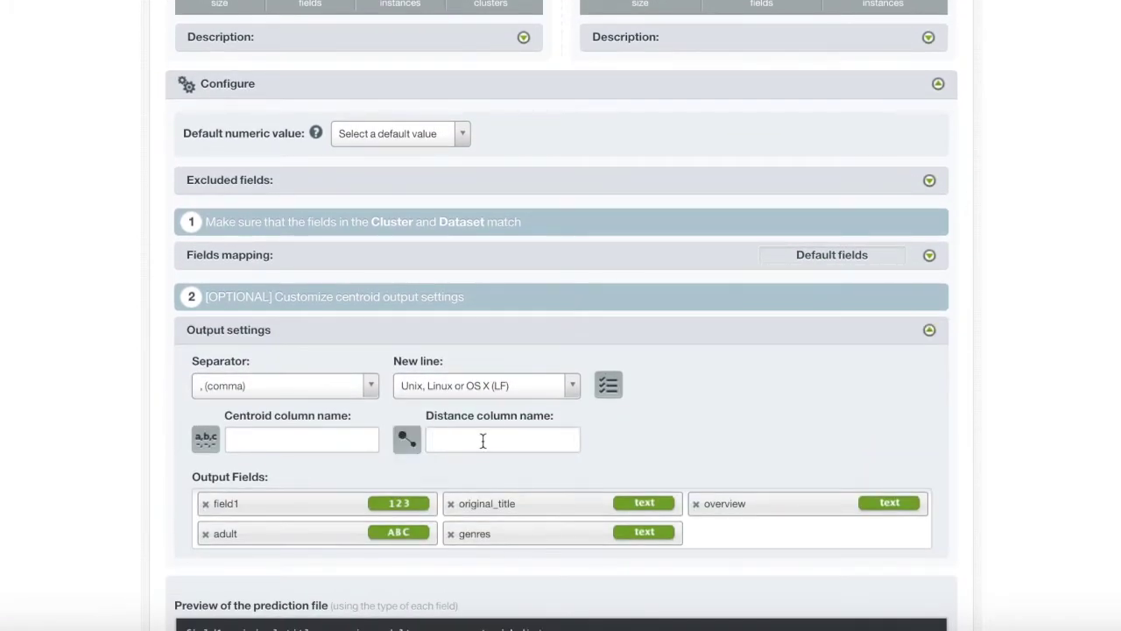
{"action": "left_click", "coordinate": [483, 448]}
{"action": "type", "text": "Distance"}
{"action": "scroll", "coordinate": [607, 423], "scroll_direction": "down", "scroll_amount": 5}
{"action": "left_click", "coordinate": [884, 537]}
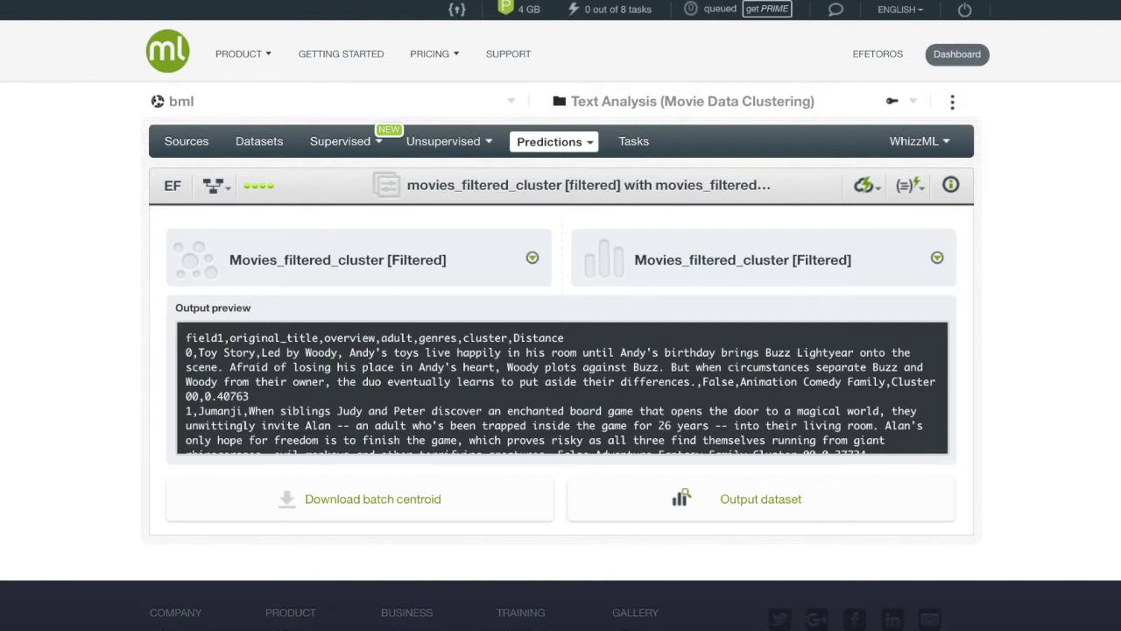
{"action": "left_click", "coordinate": [339, 509]}
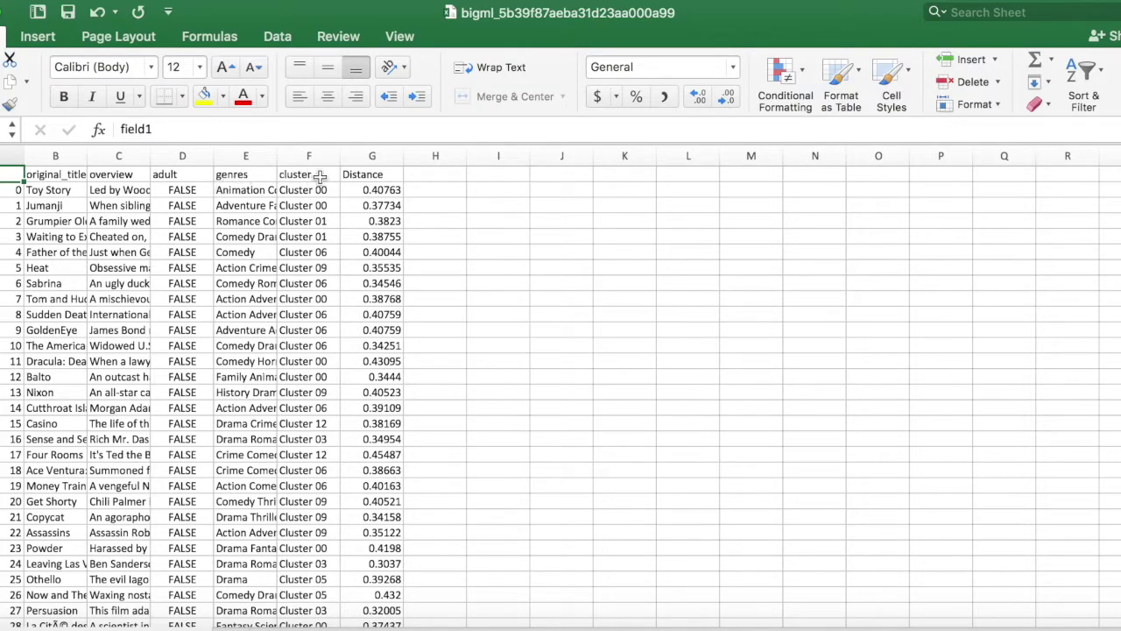
Scroll through the movies' cluster assignments and select the Distance column G.
{"action": "scroll", "coordinate": [313, 225], "scroll_direction": "down", "scroll_amount": 5}
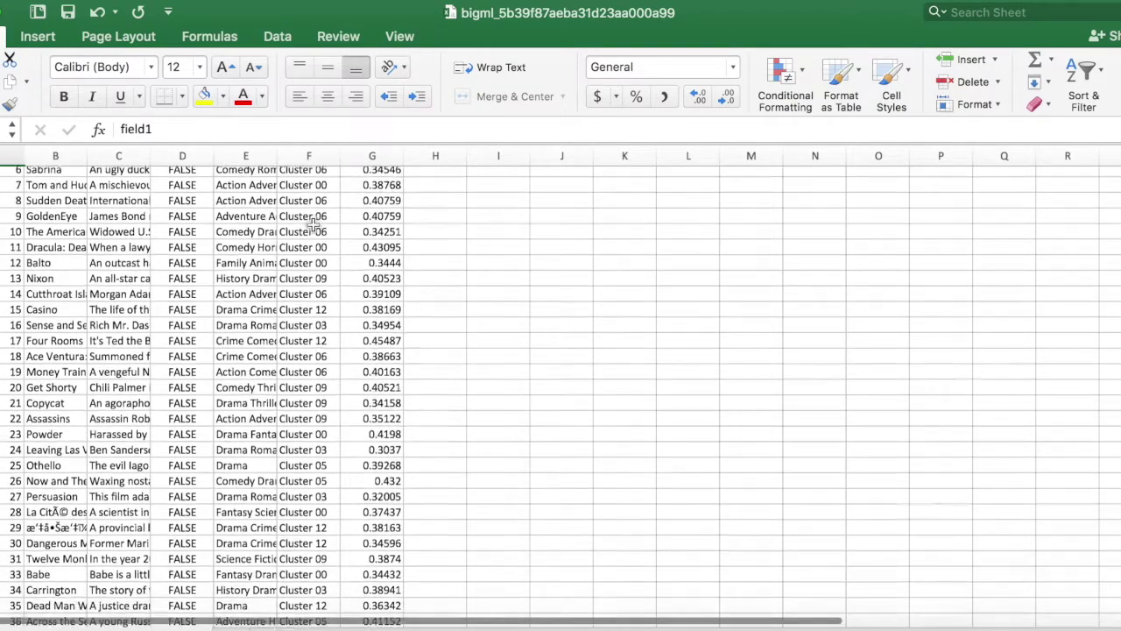
{"action": "scroll", "coordinate": [313, 225], "scroll_direction": "down", "scroll_amount": 4}
{"action": "scroll", "coordinate": [326, 311], "scroll_direction": "up", "scroll_amount": 5}
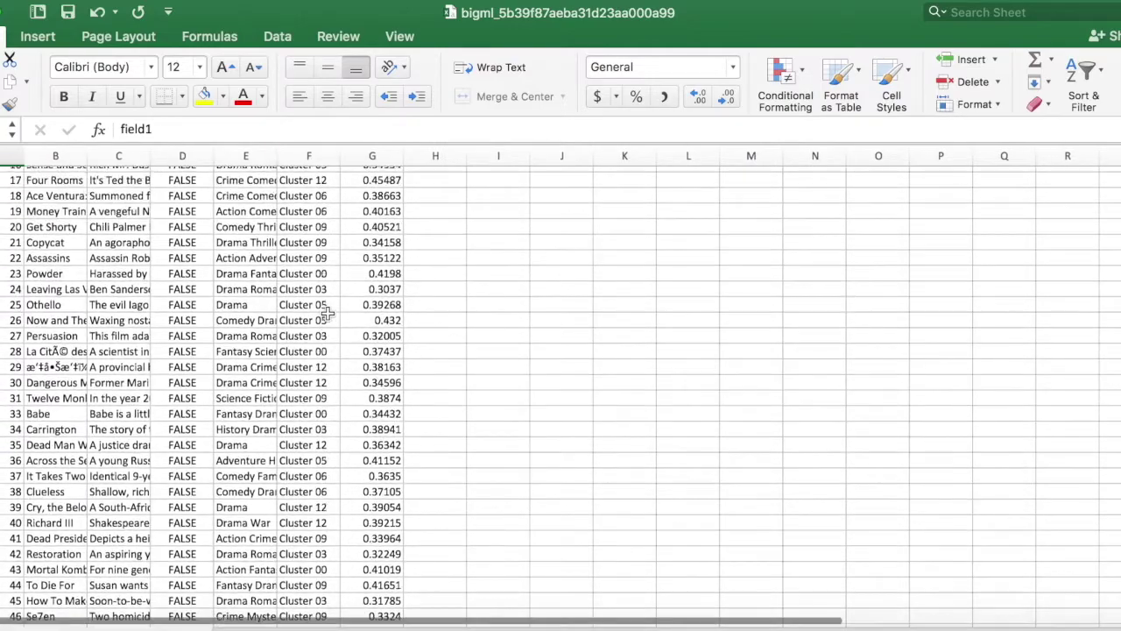
{"action": "scroll", "coordinate": [325, 311], "scroll_direction": "up", "scroll_amount": 3}
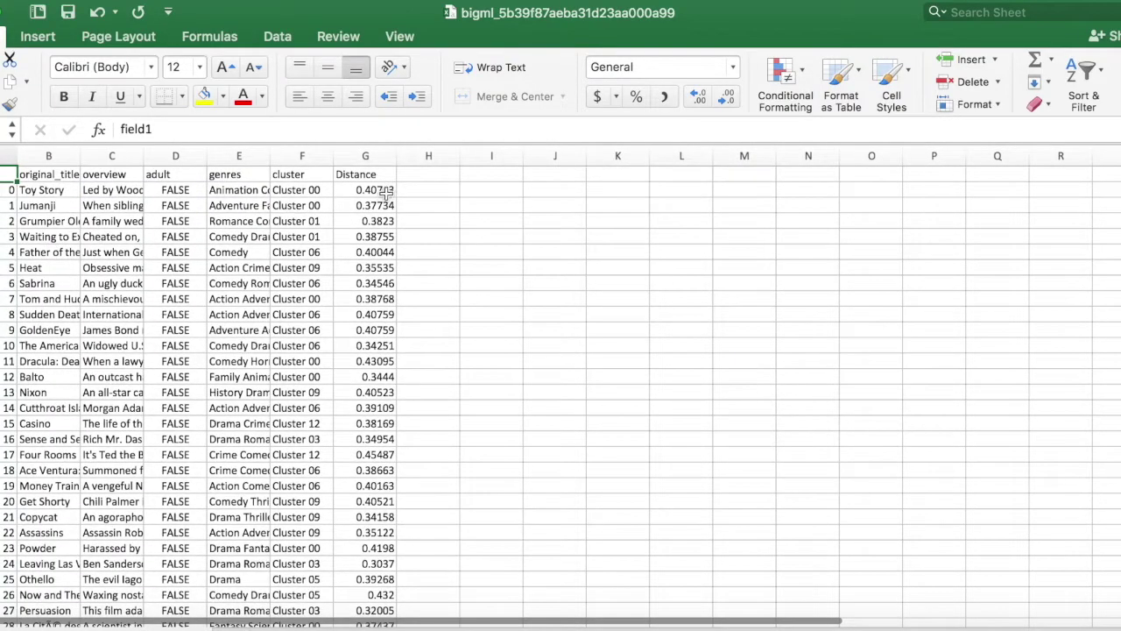
{"action": "left_click", "coordinate": [386, 159]}
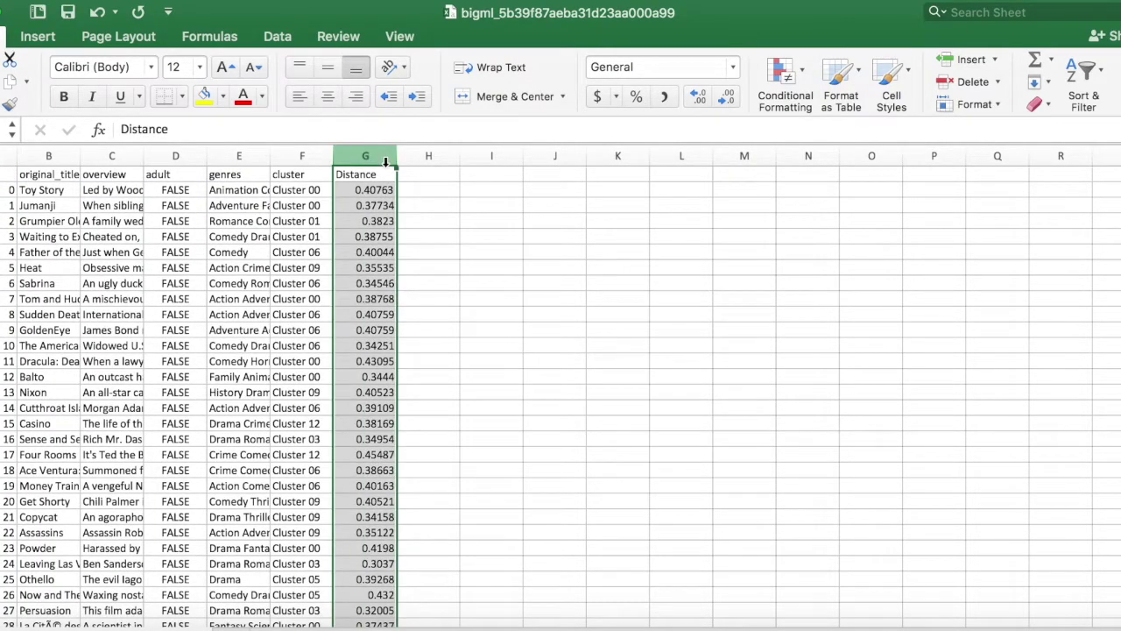